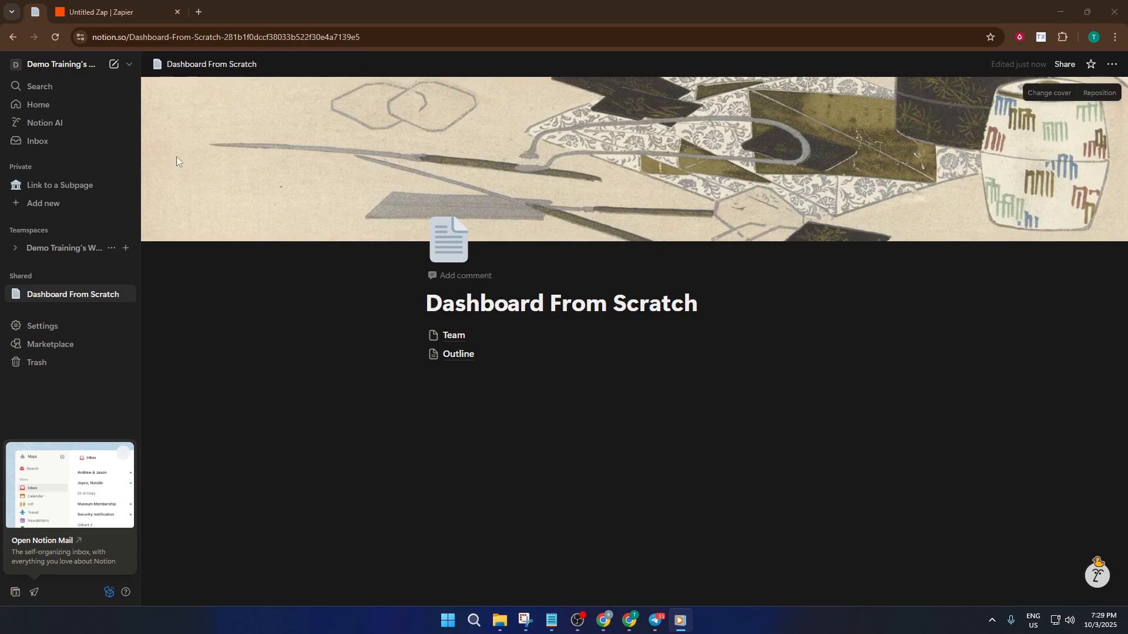
- Create a new private page titled "Demo Dashboard"
left_click(129, 65)
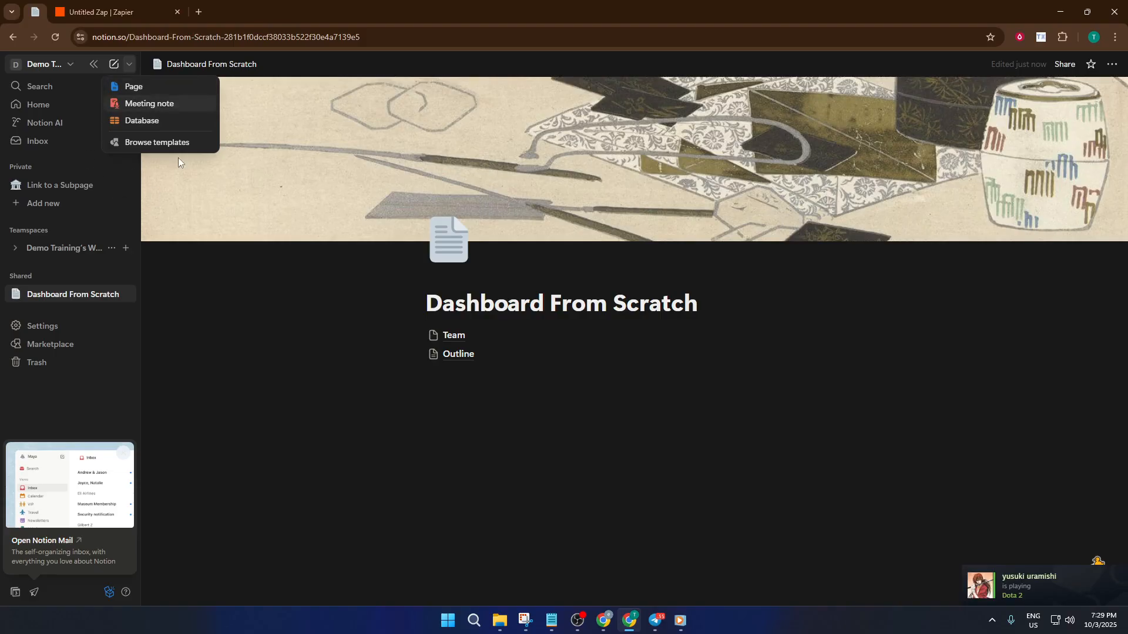
left_click(141, 89)
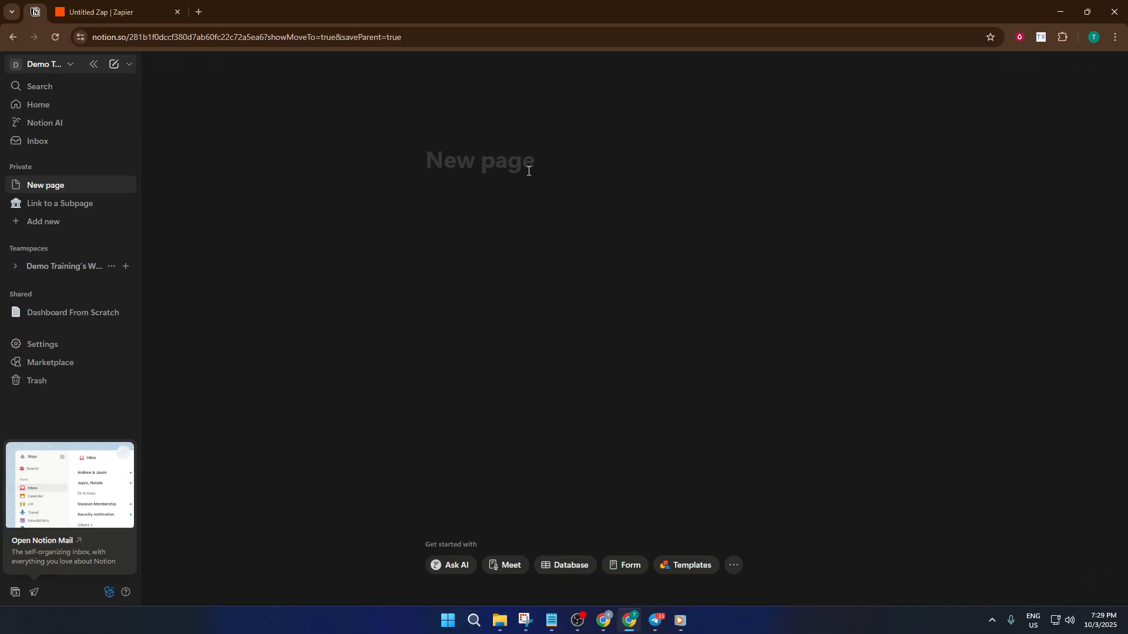
type("D")
key("BackSpace")
type("Demo ")
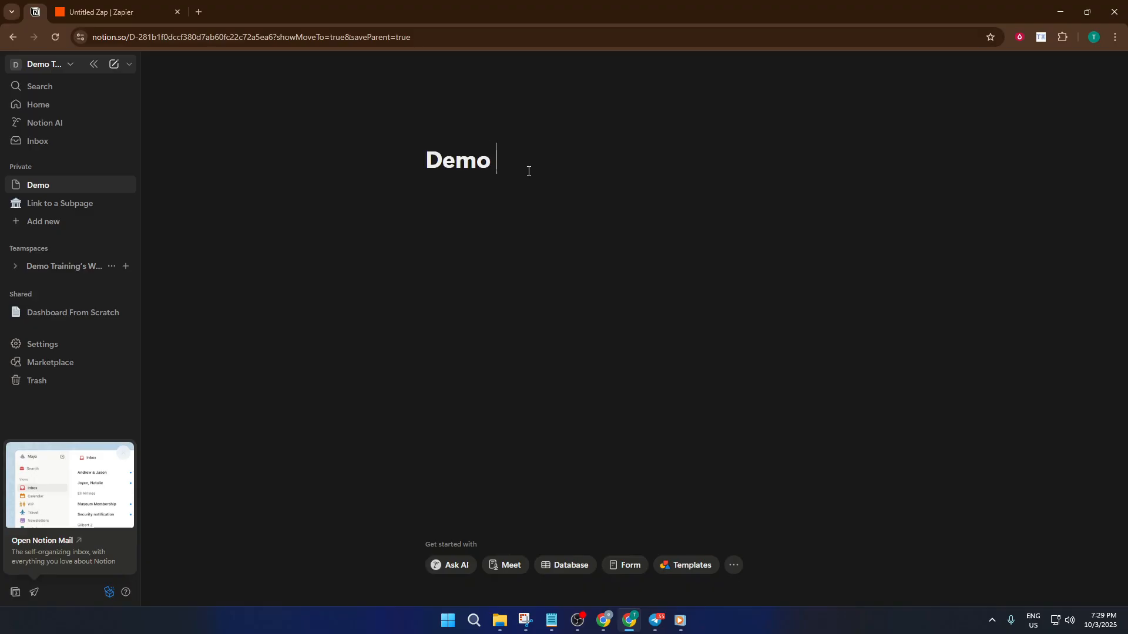
type("Dasho")
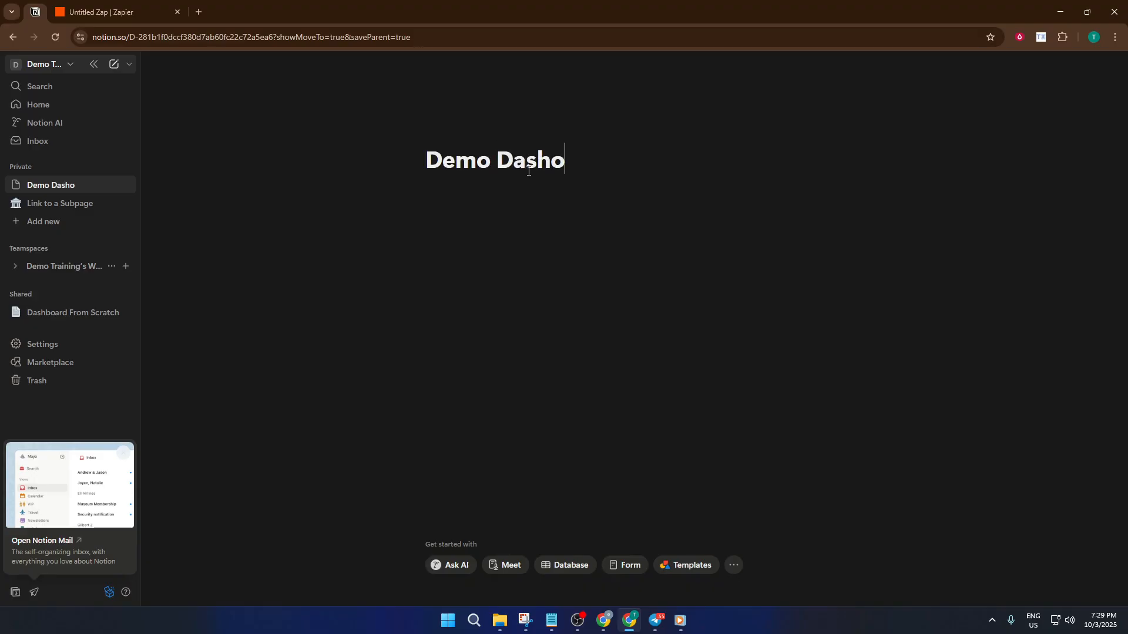
type("b")
key("BackSpace")
key("BackSpace")
type("board")
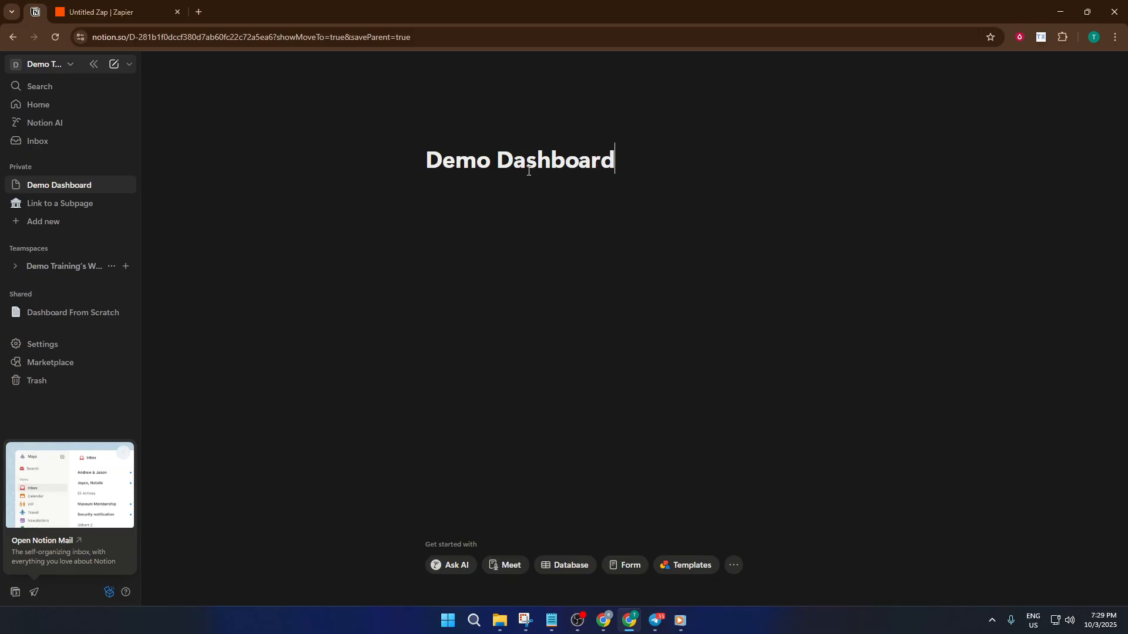
- Add a cover image to the Demo Dashboard page and set its icon to the recently used classical building emoji
mouse_move(486, 147)
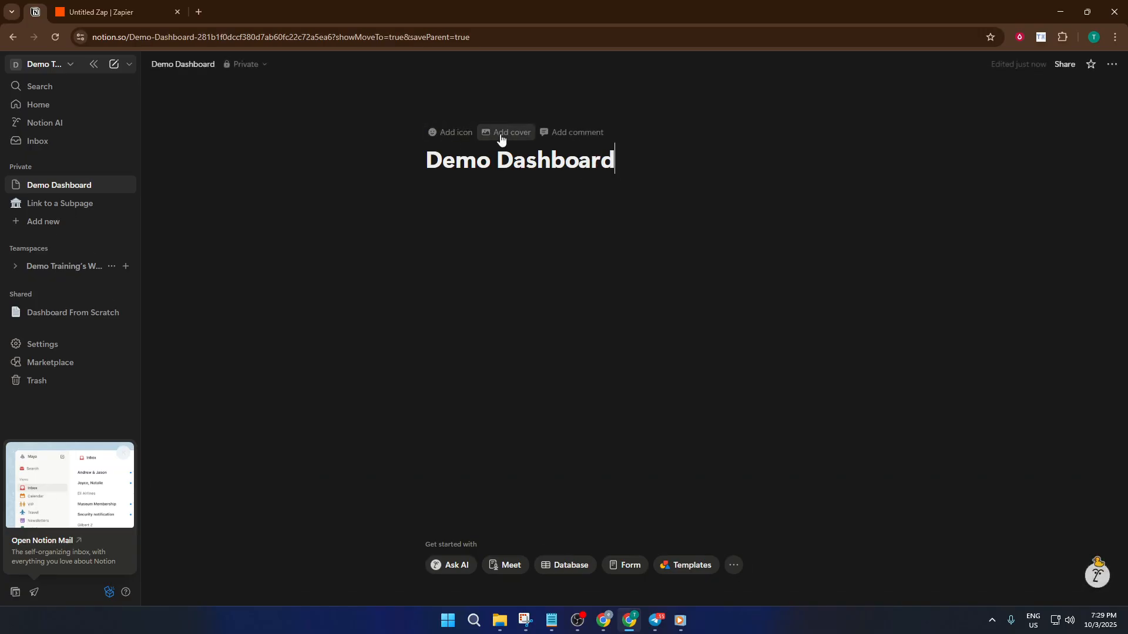
left_click(500, 136)
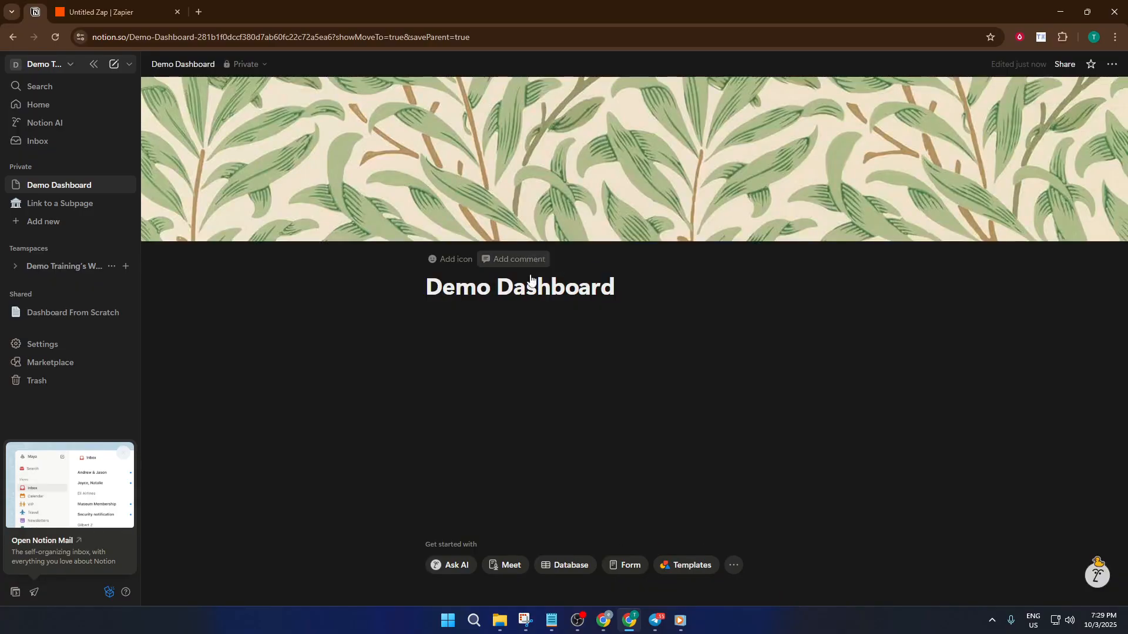
left_click(451, 260)
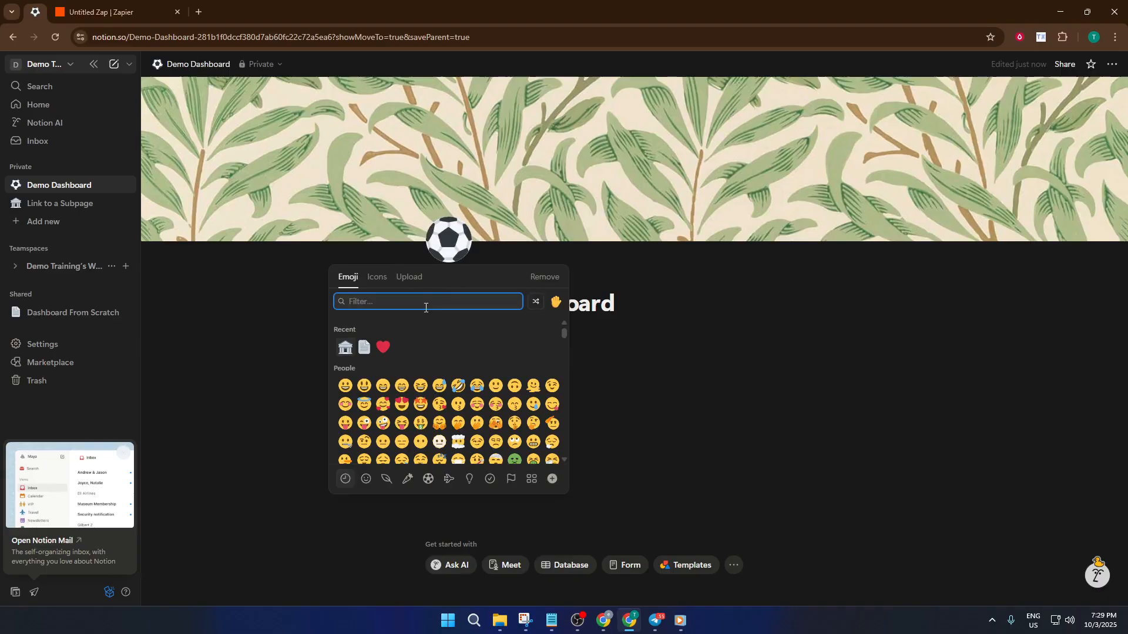
left_click(345, 347)
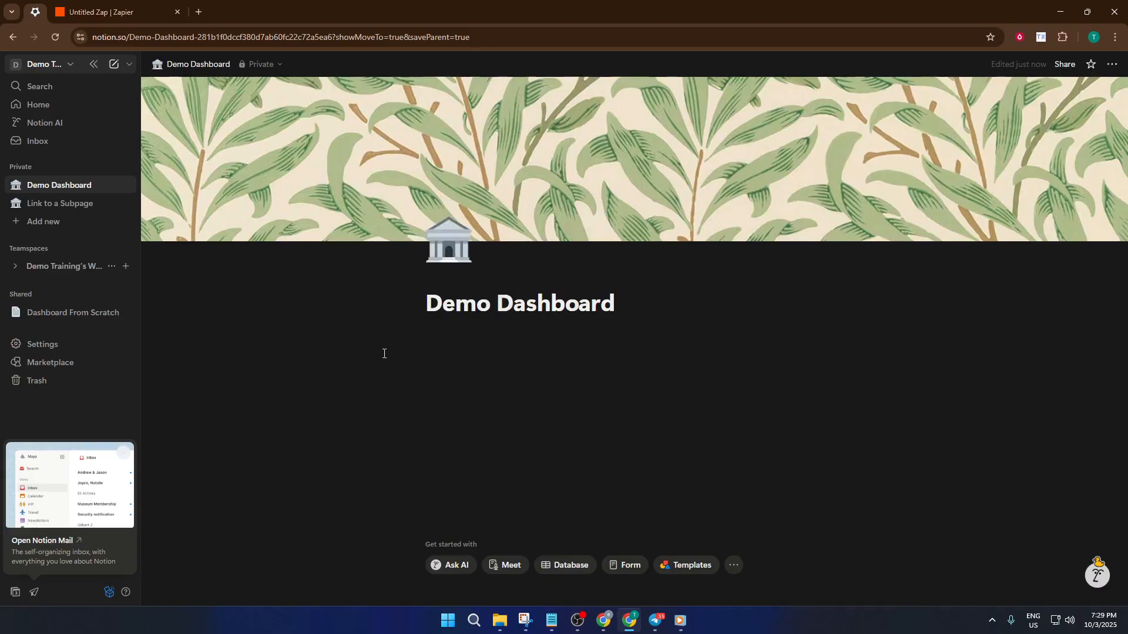
- Add a to-do list under the page title with the entries "item 1", "item 2" and "item 3"
left_click(498, 346)
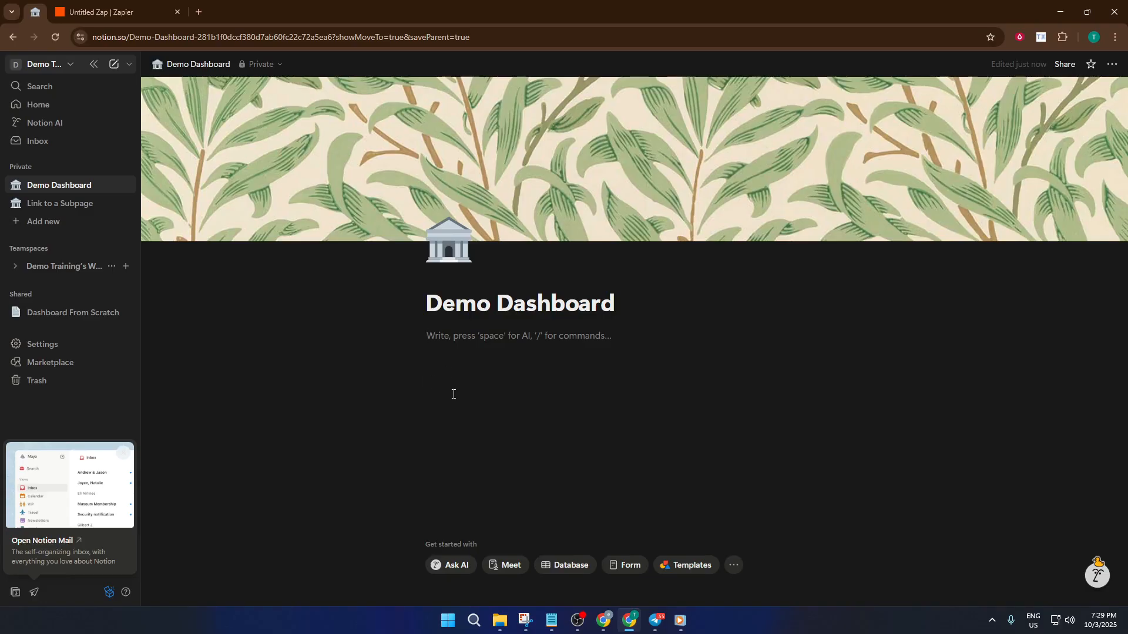
type("/")
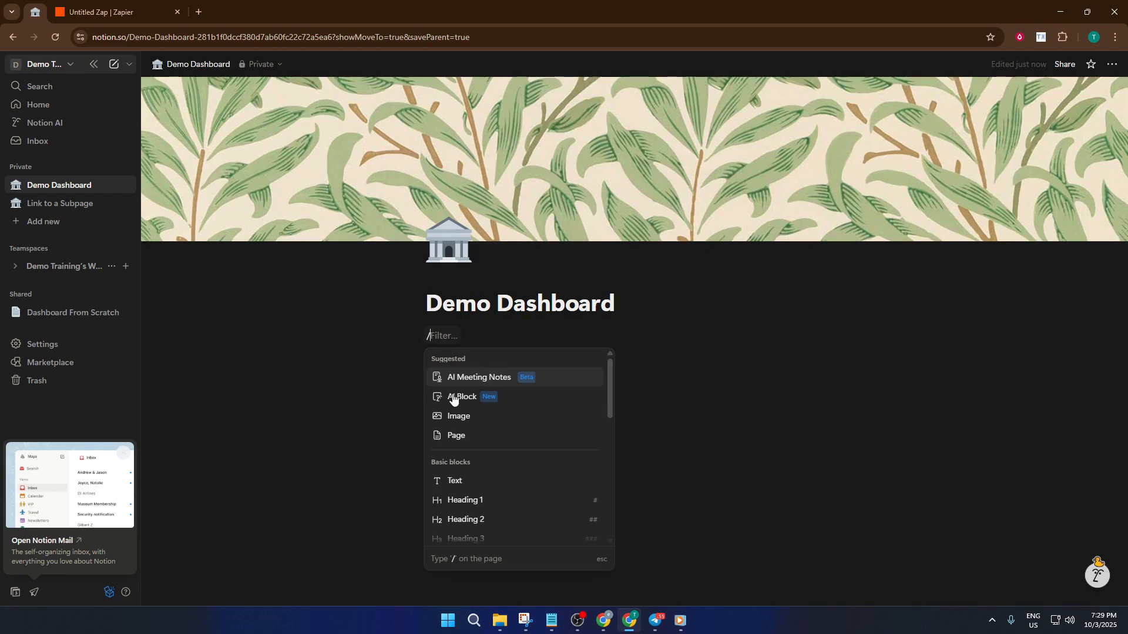
type("to")
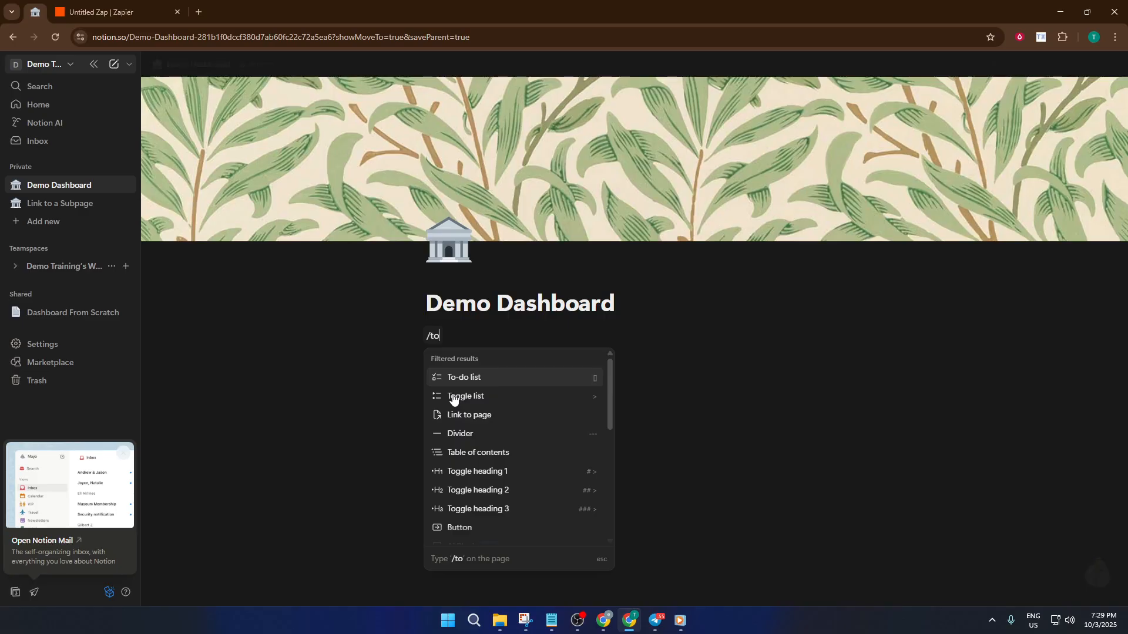
type("g")
key("BackSpace")
key("Return")
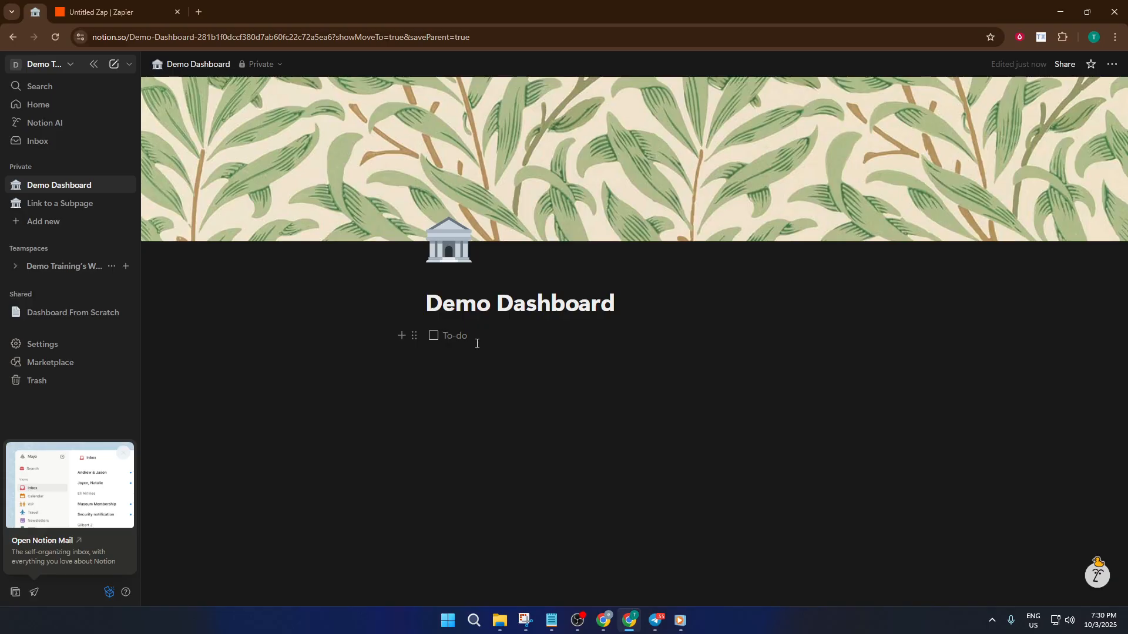
type("item")
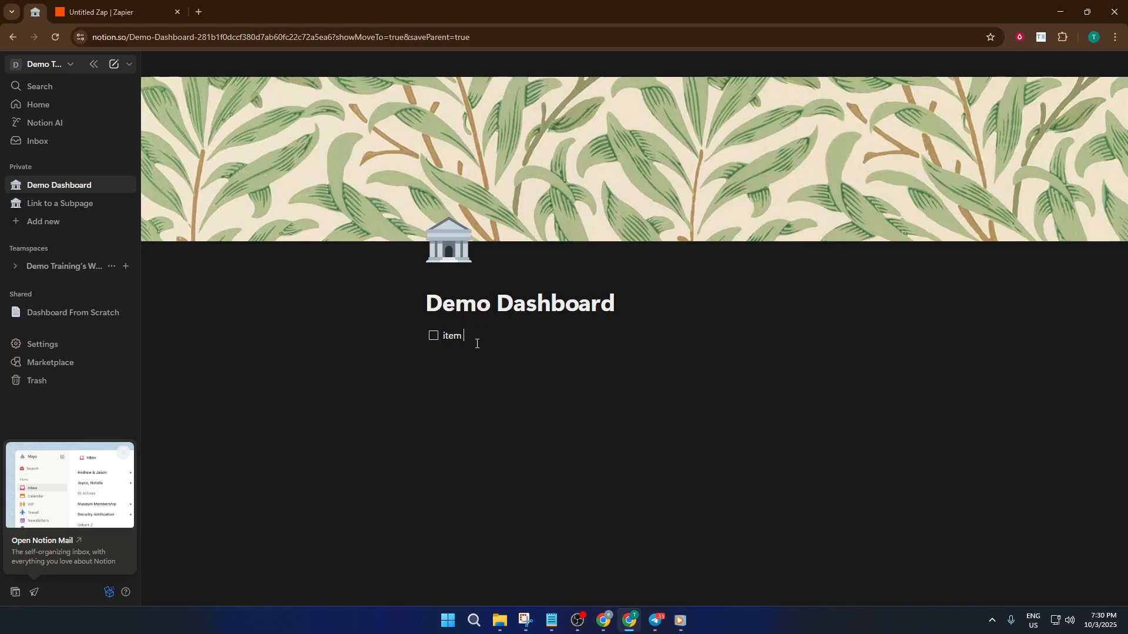
type(" 1")
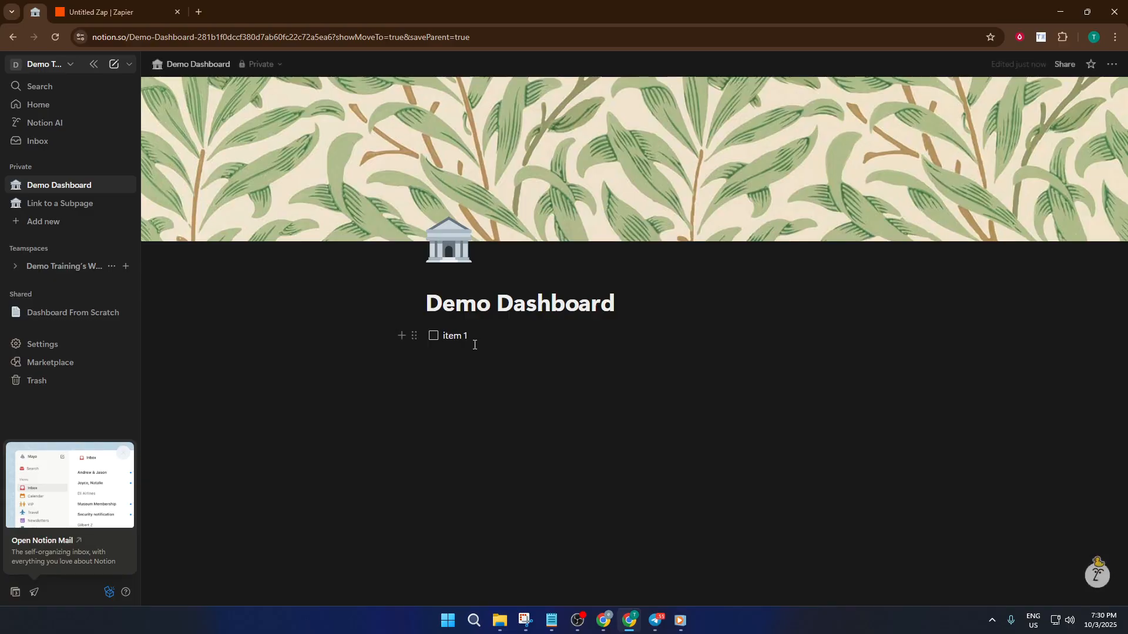
key("Return")
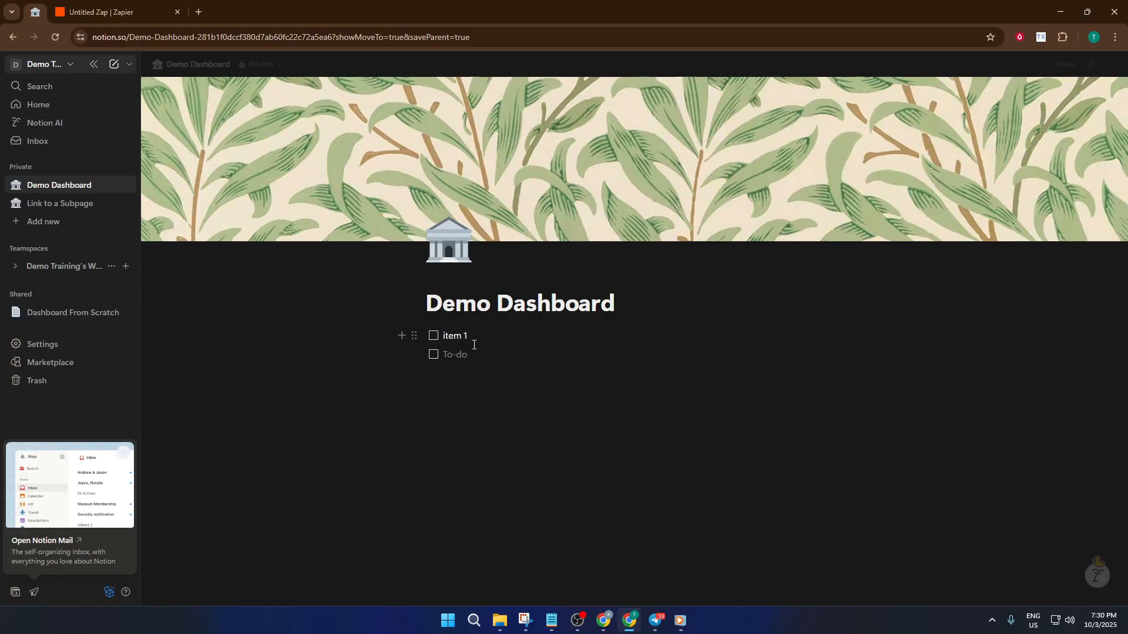
type("item 2")
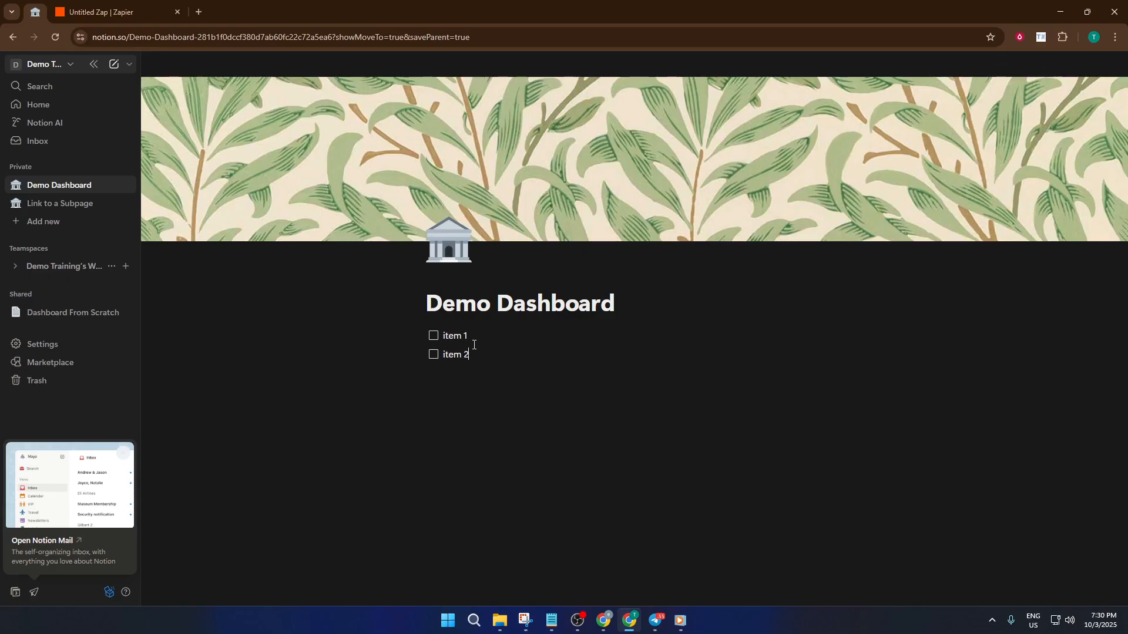
key("Return")
type("item 3")
- Insert an inline database below the to-do list, leaving an empty line between them, and title it "Task"
left_click(498, 437)
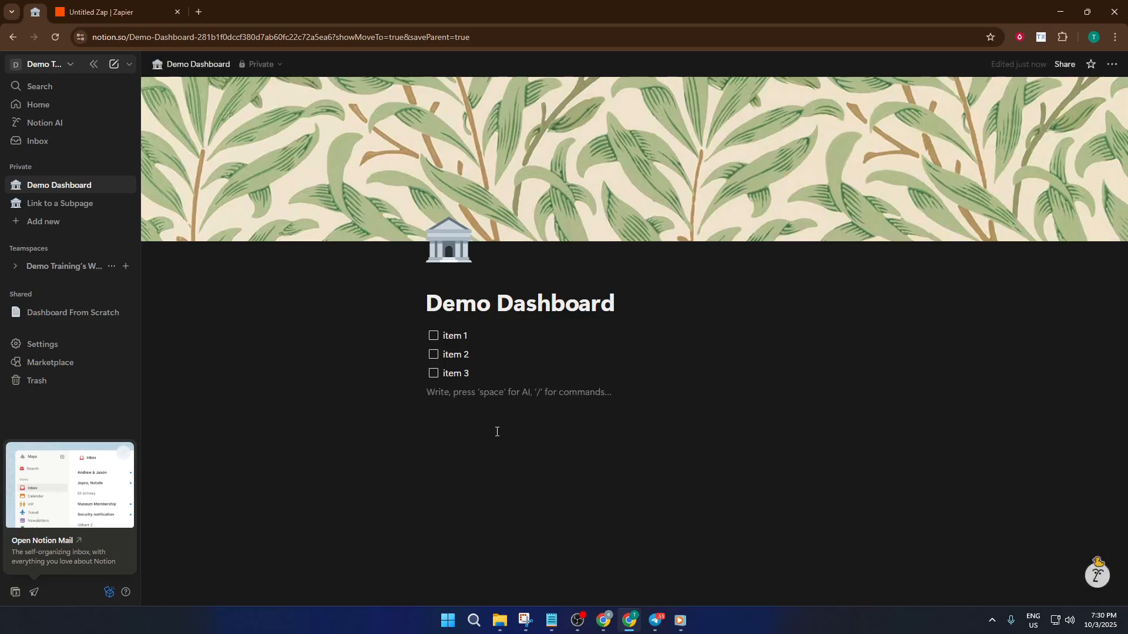
key("Return")
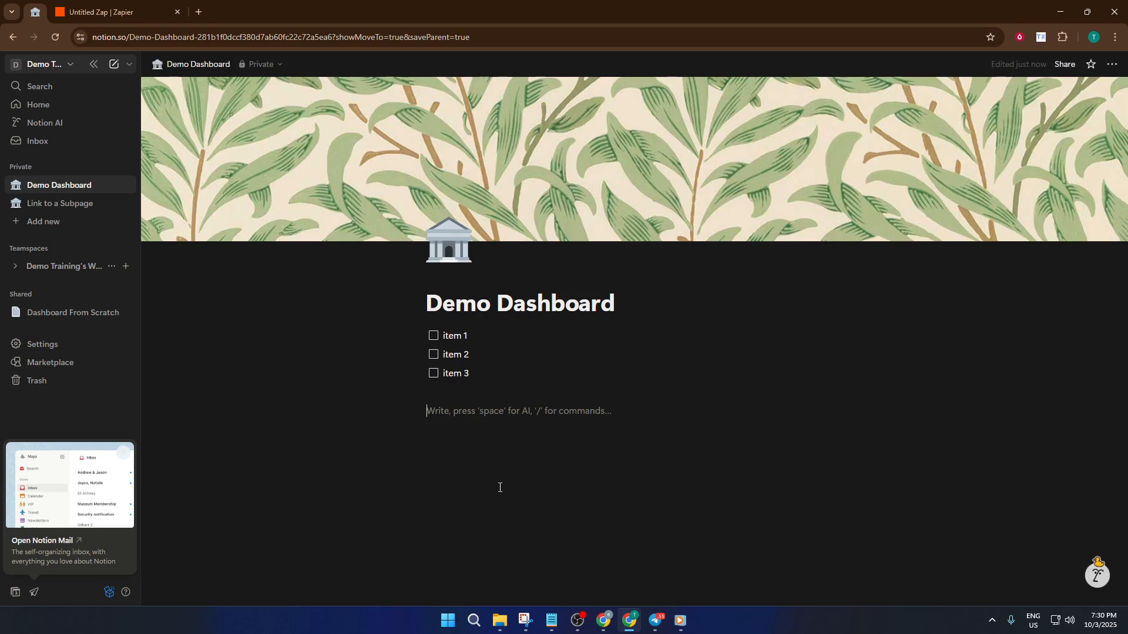
type("/")
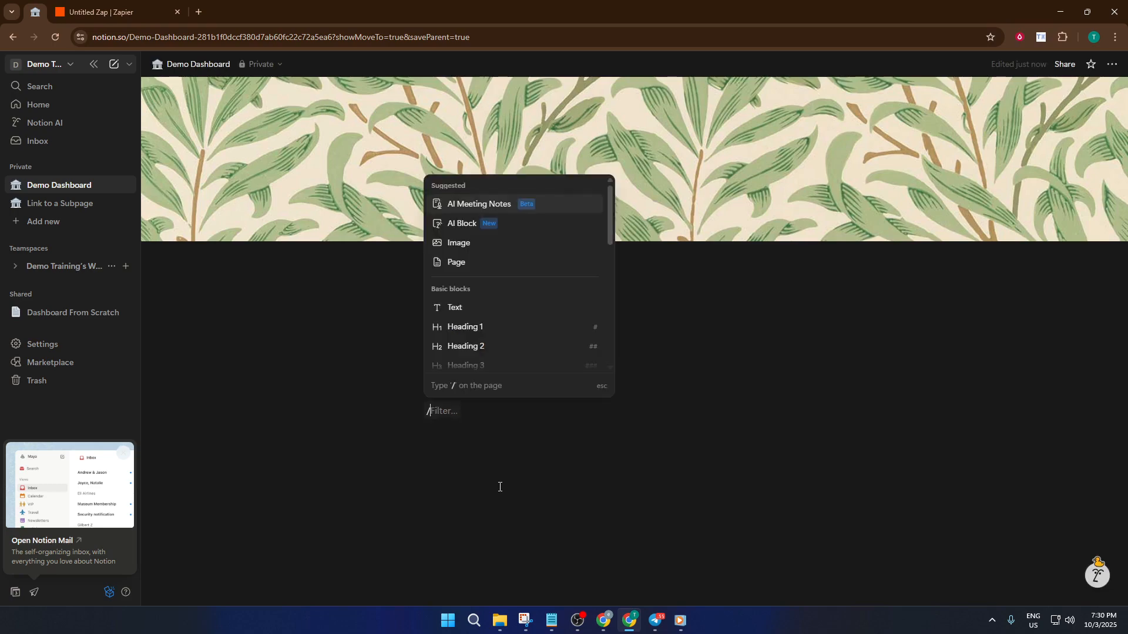
type("data")
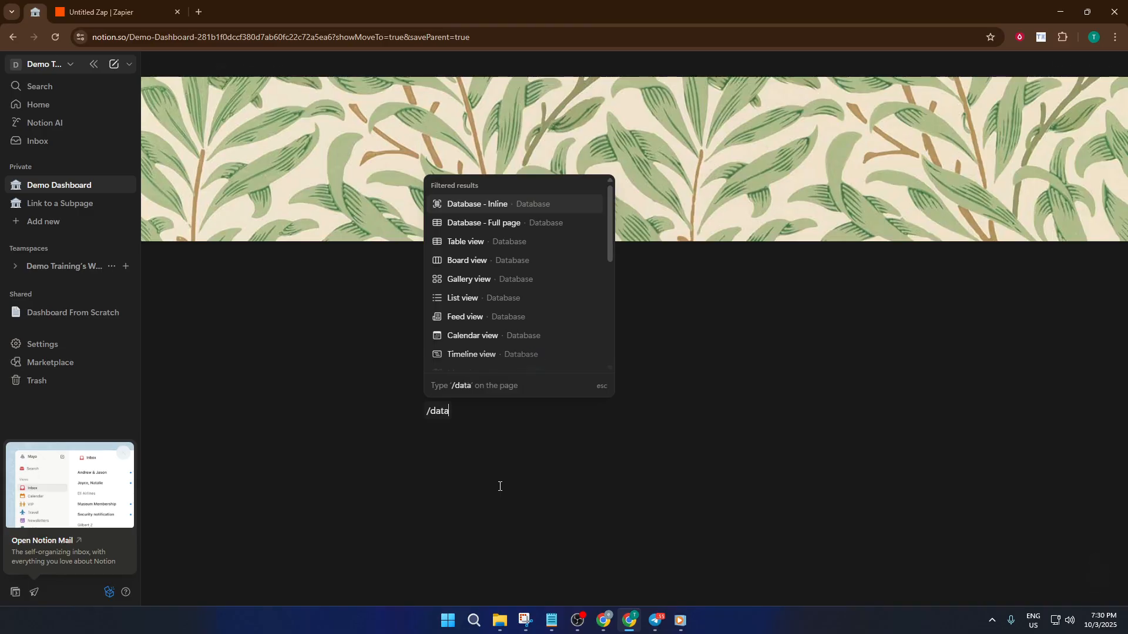
left_click(529, 204)
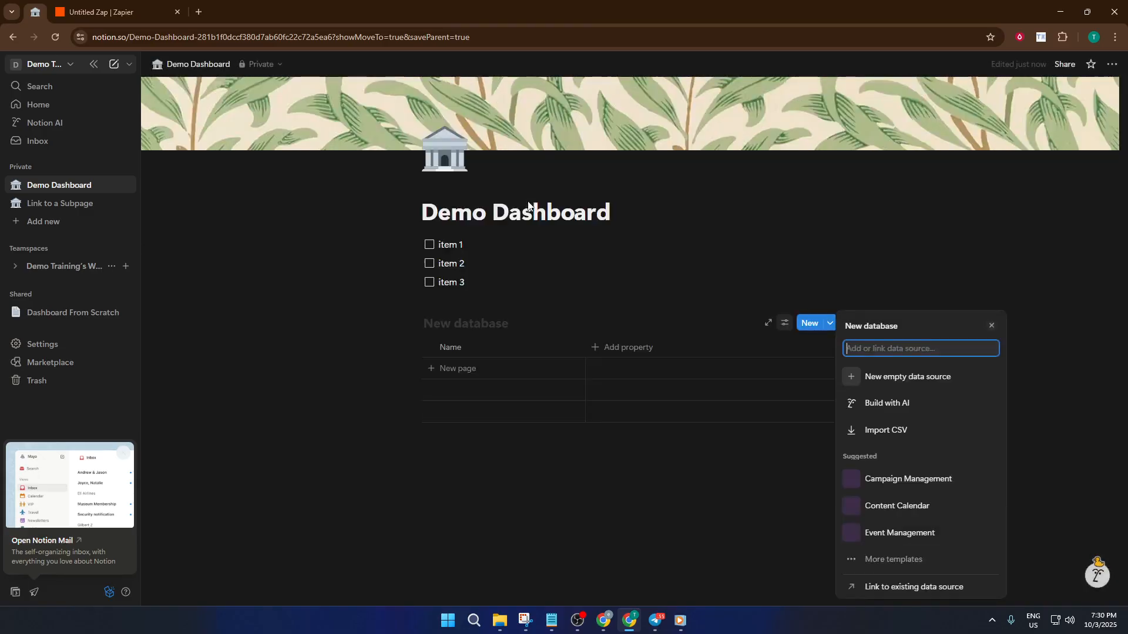
left_click(466, 322)
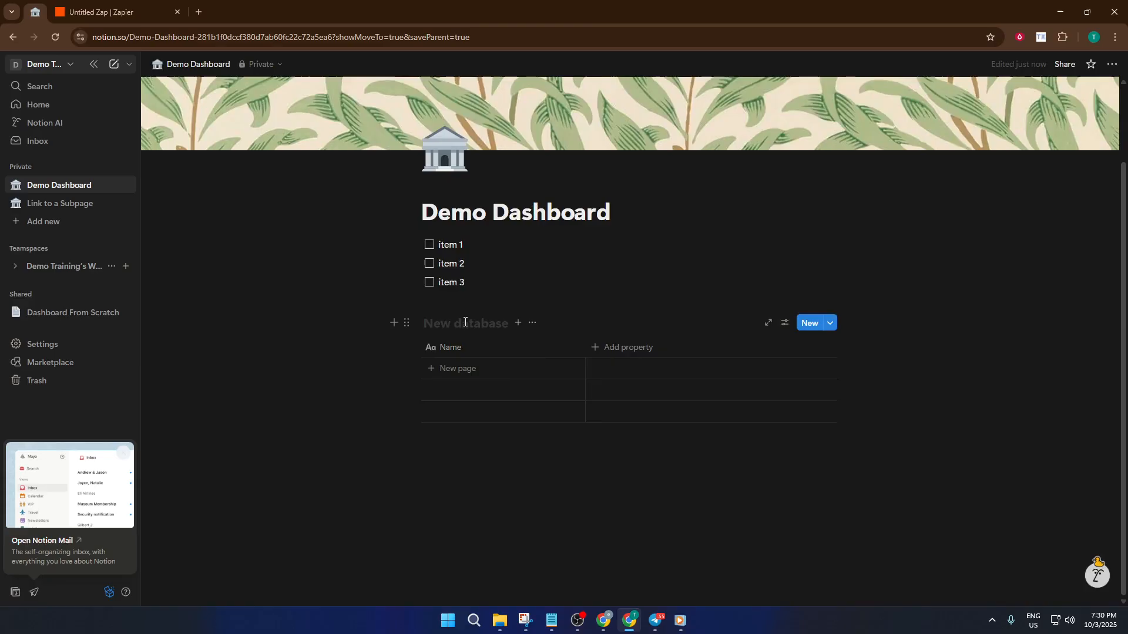
type("Task")
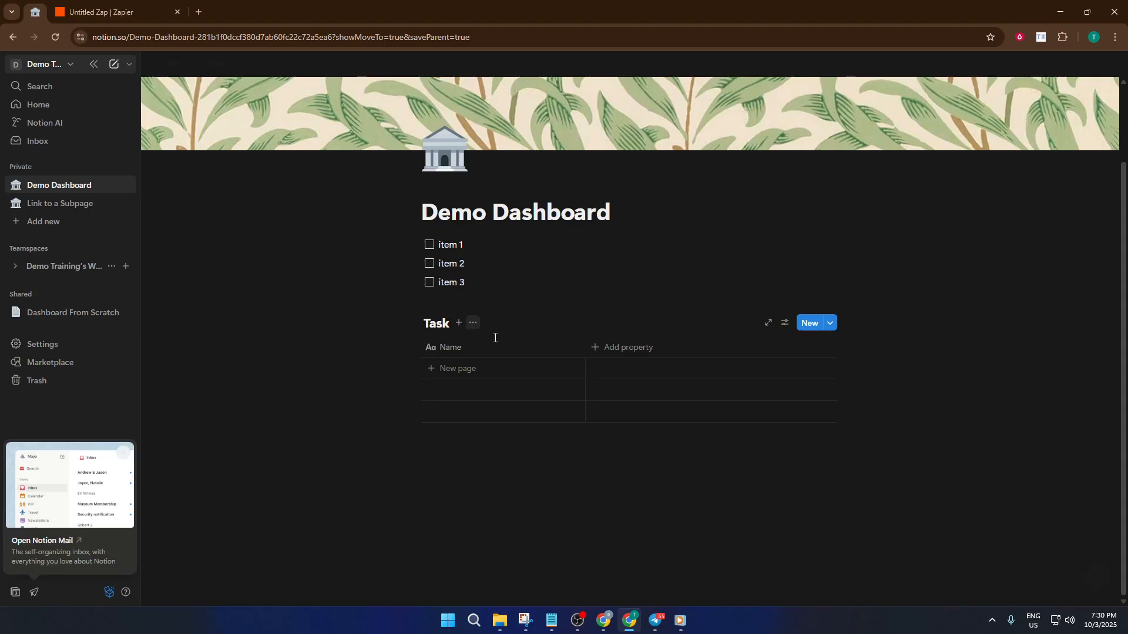
- Add a Text property named "Priority" to the Task database
left_click(596, 350)
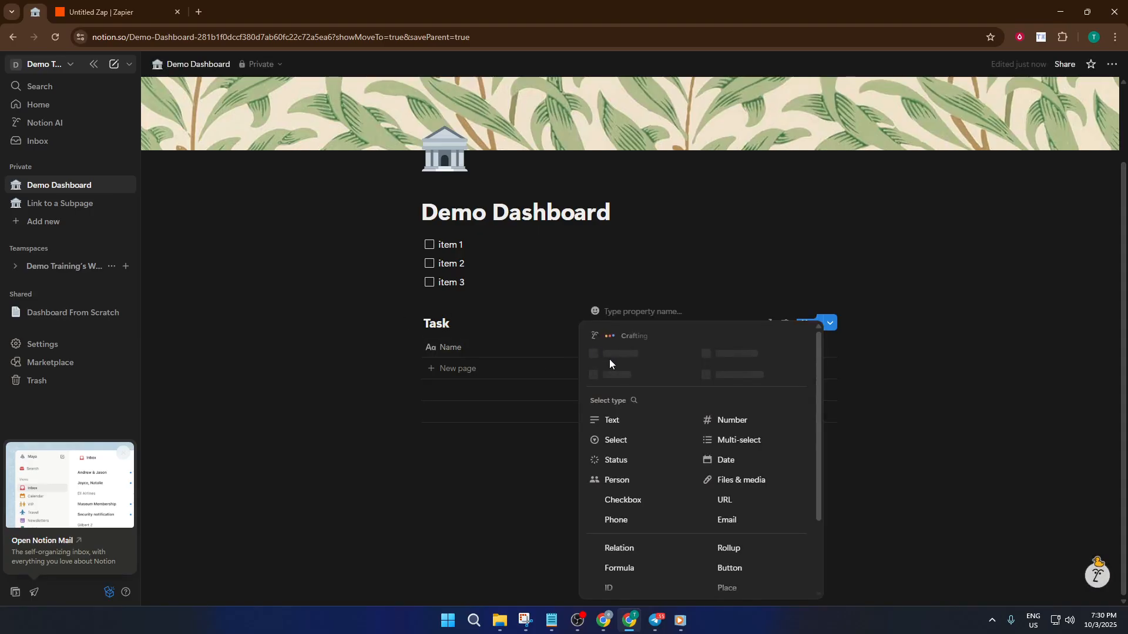
type("Pro")
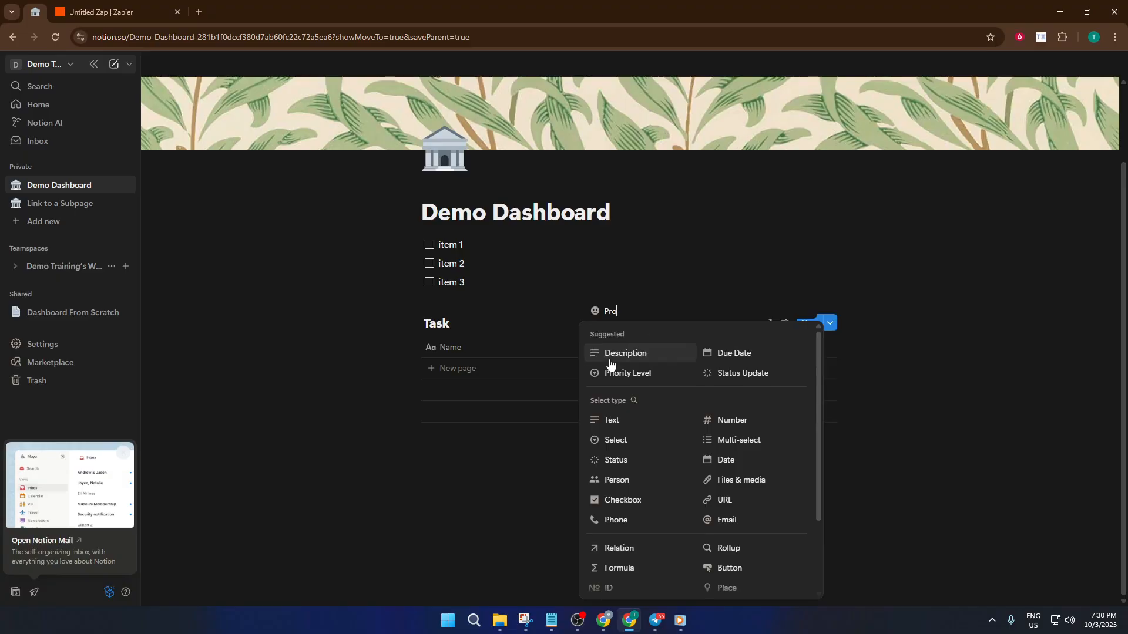
key("BackSpace")
type("iority")
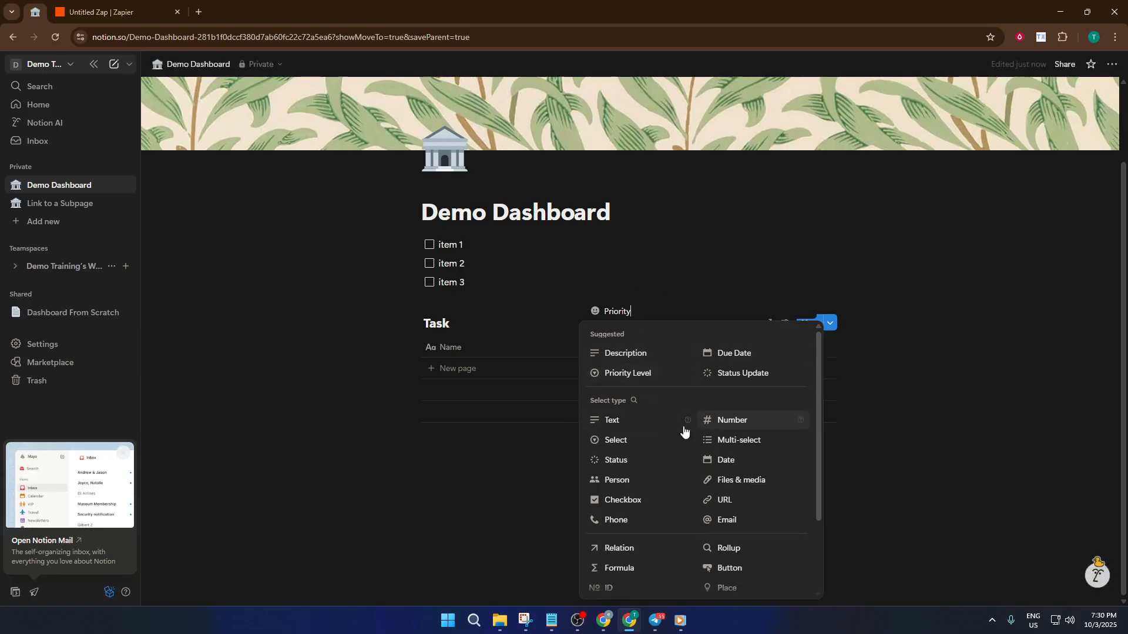
left_click(645, 422)
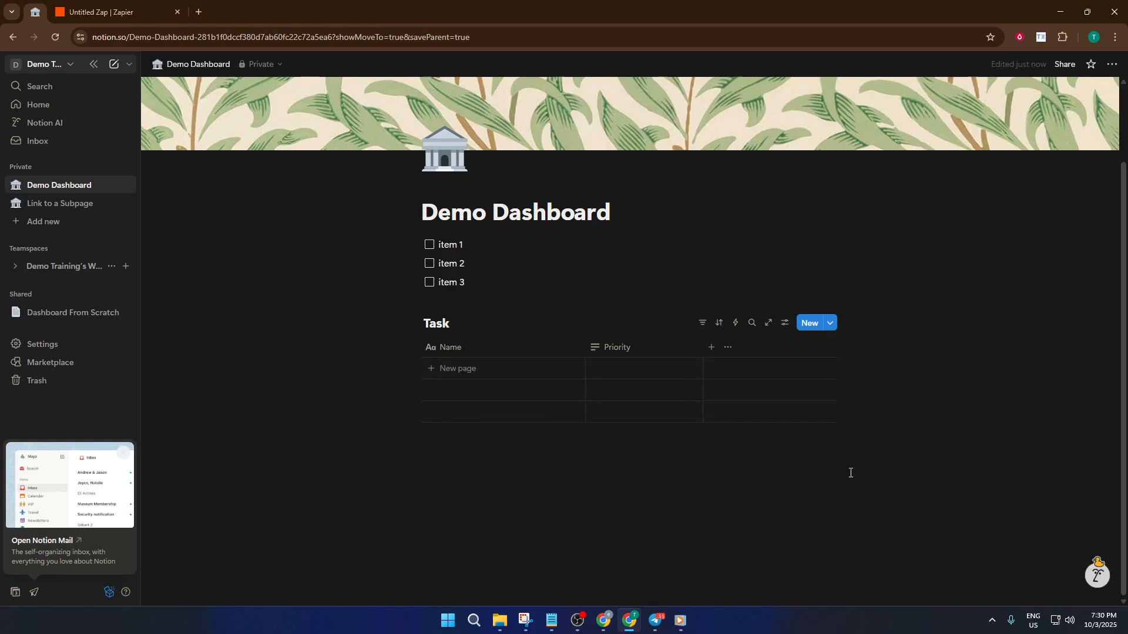
left_click(732, 449)
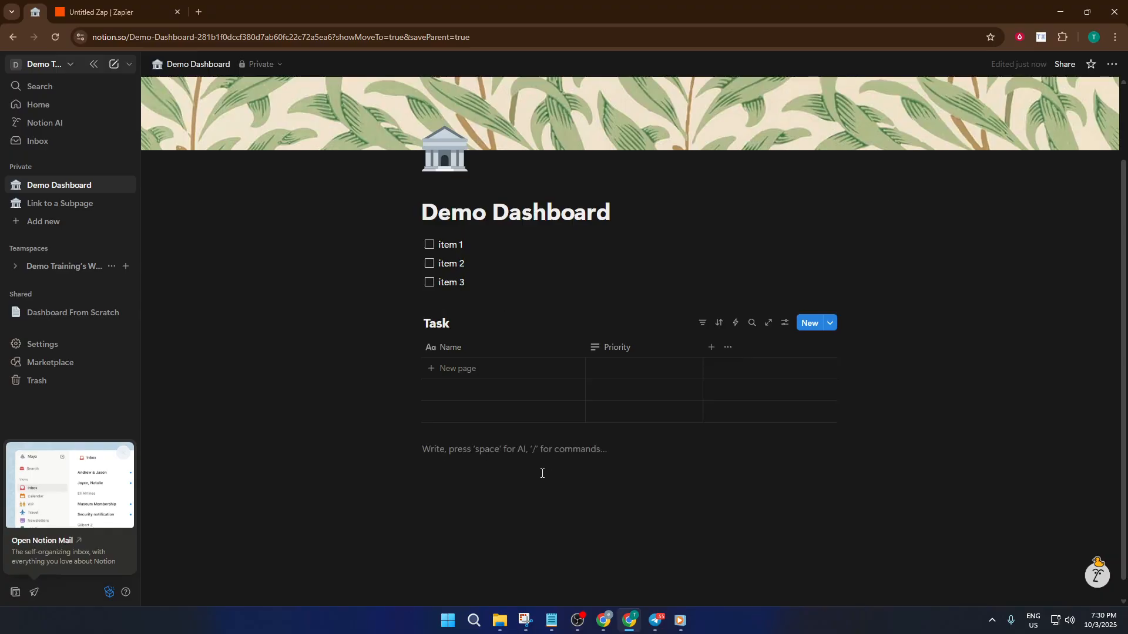
type("/")
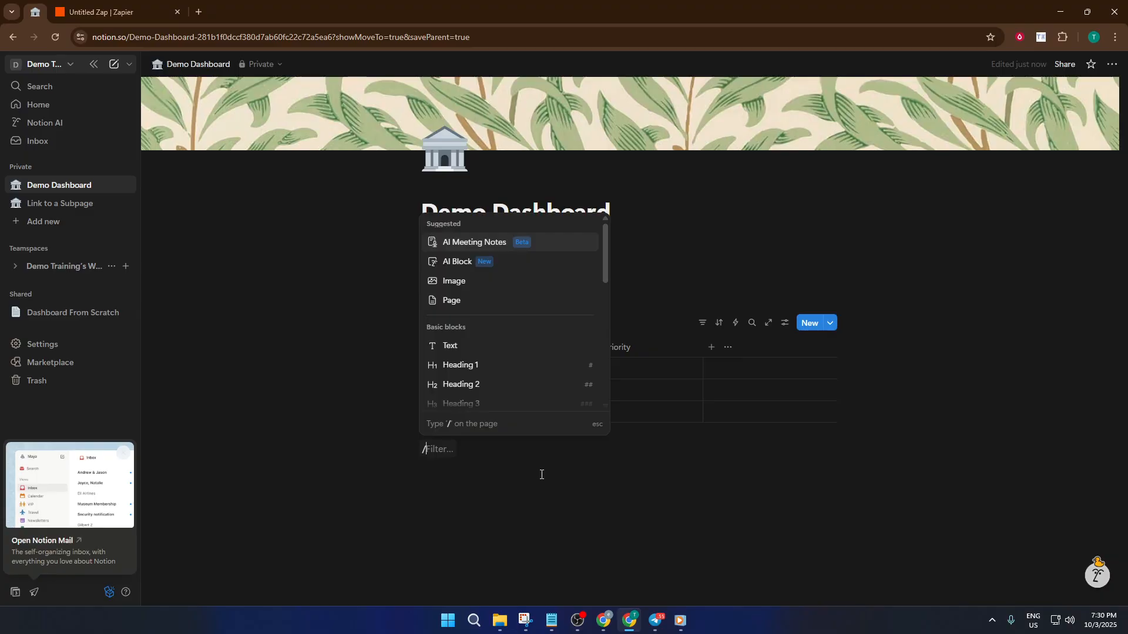
type("Pr")
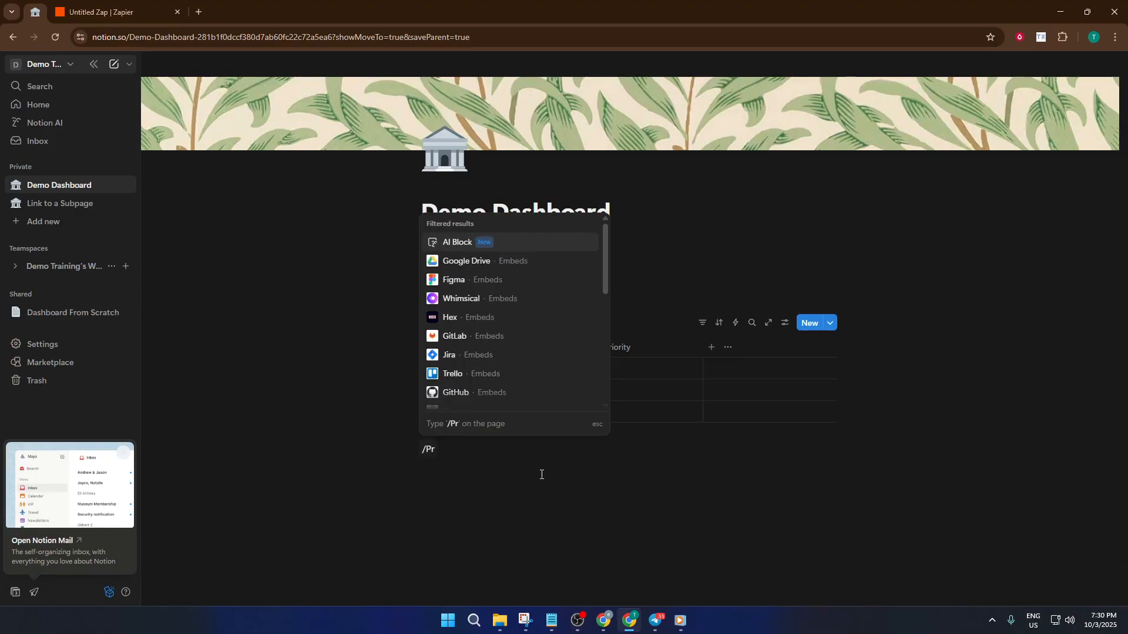
type("ogres")
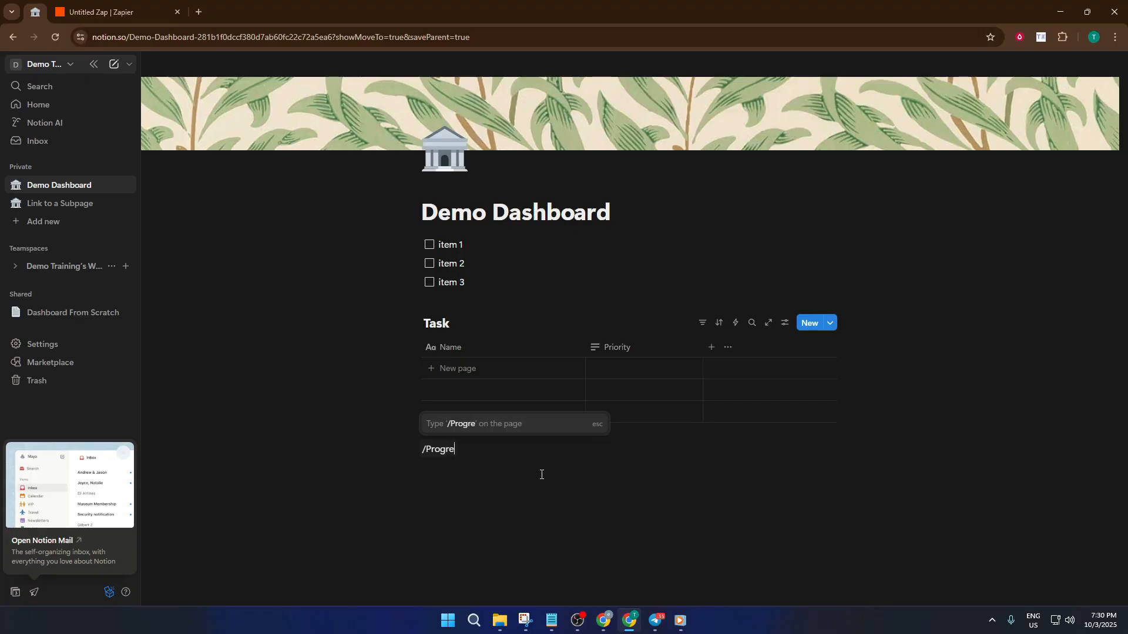
key("BackSpace")
key("BackSpace")
key("BackSpace")
key("BackSpace")
key("BackSpace")
key("BackSpace")
key("BackSpace")
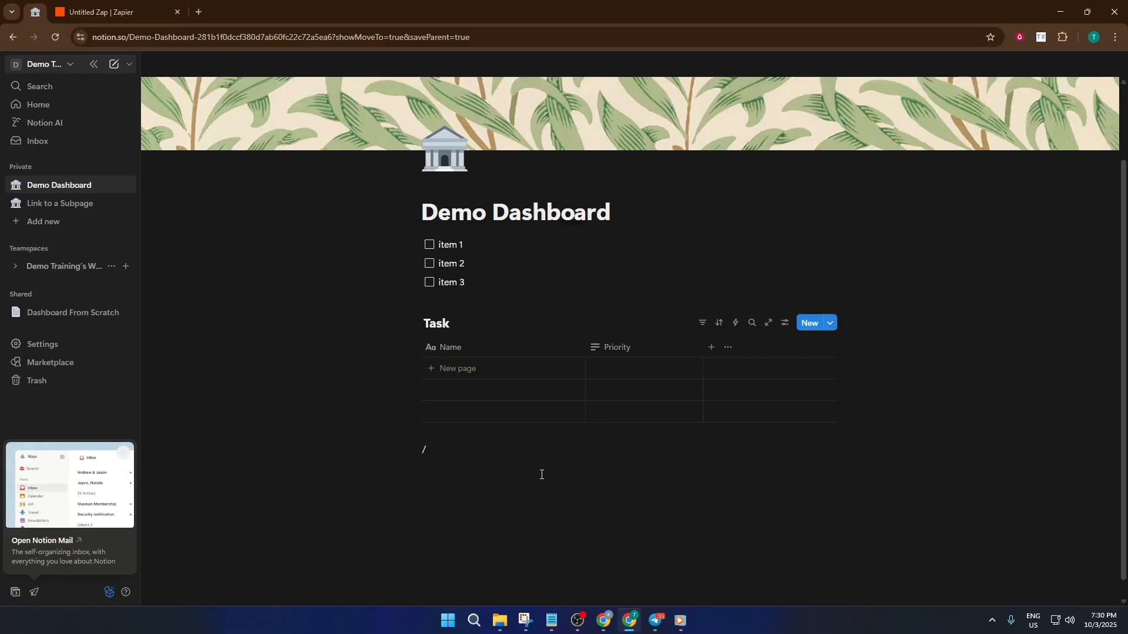
type("data")
key("BackSpace")
key("BackSpace")
key("BackSpace")
key("BackSpace")
key("BackSpace")
key("BackSpace")
left_click(541, 471)
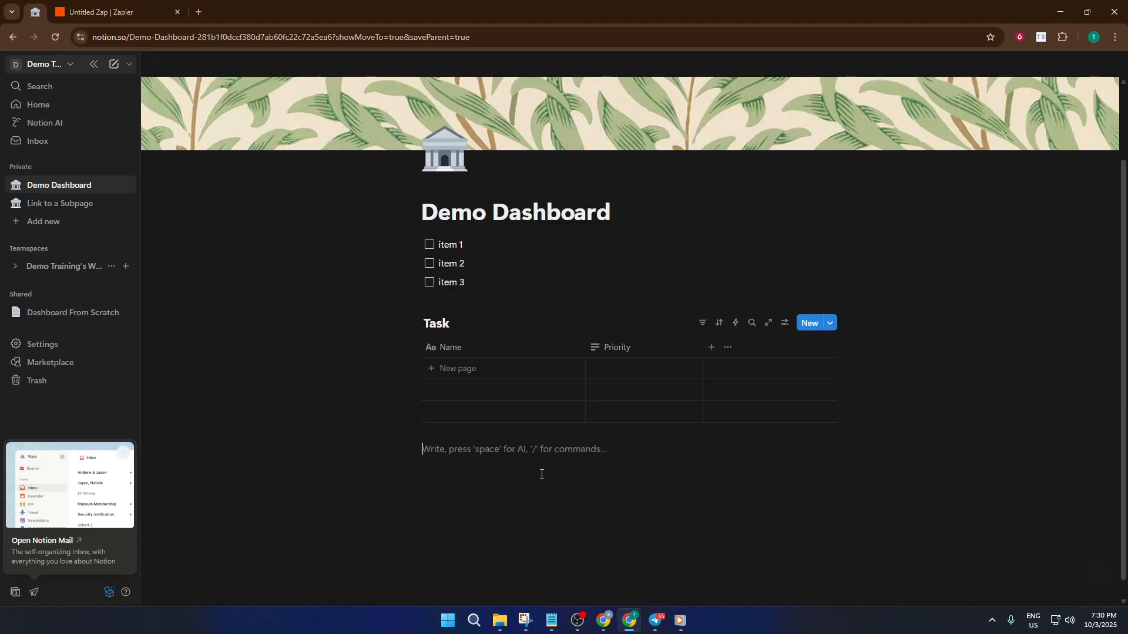
type("/adta")
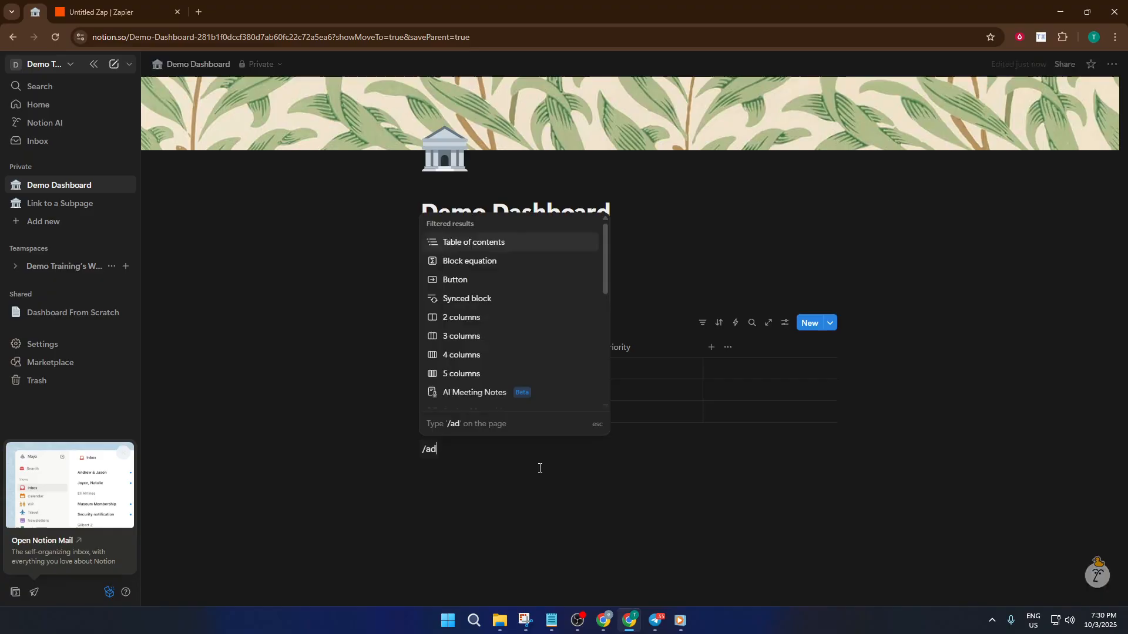
key("BackSpace")
key("BackSpace")
key("BackSpace")
key("BackSpace")
key("BackSpace")
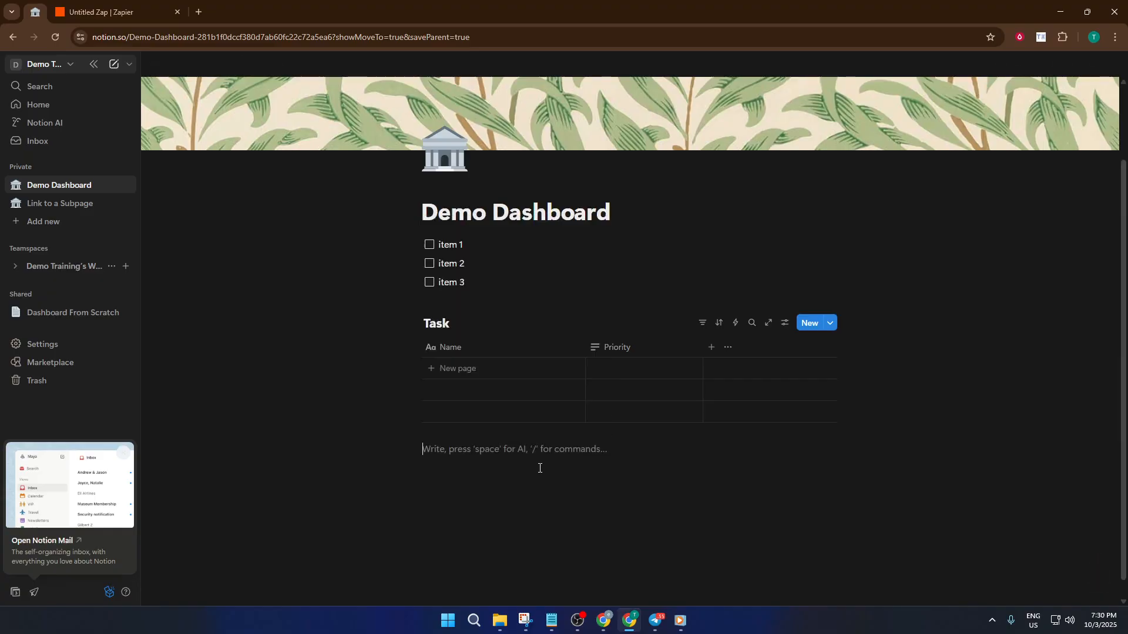
type("/")
key("BackSpace")
- Insert a second inline database below the Task table and title it "Progress"
type("/")
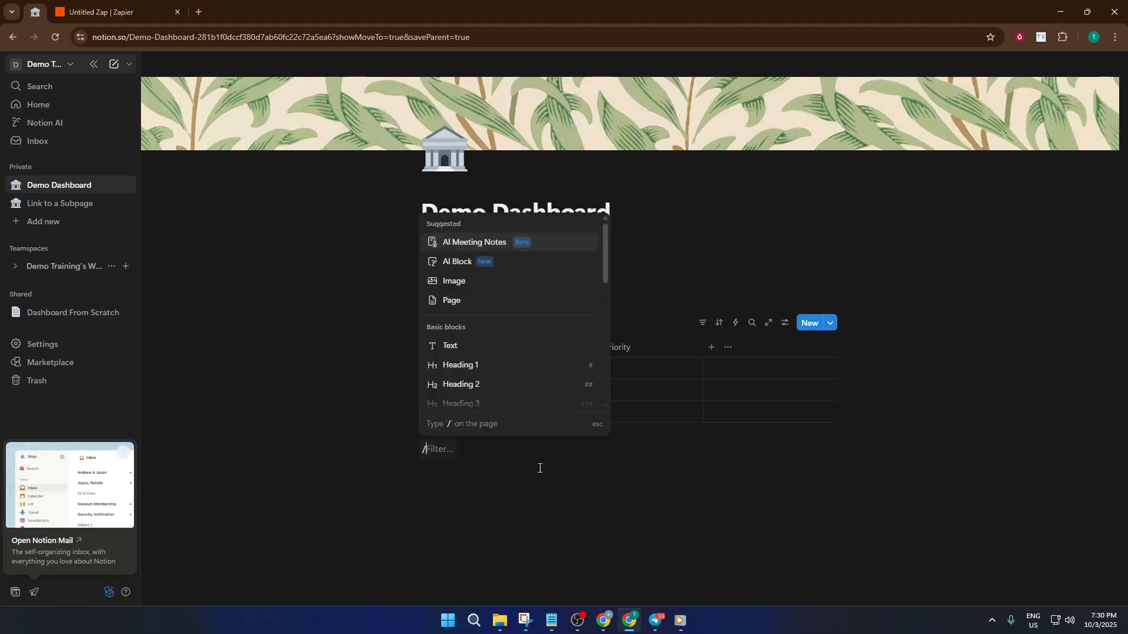
type("da")
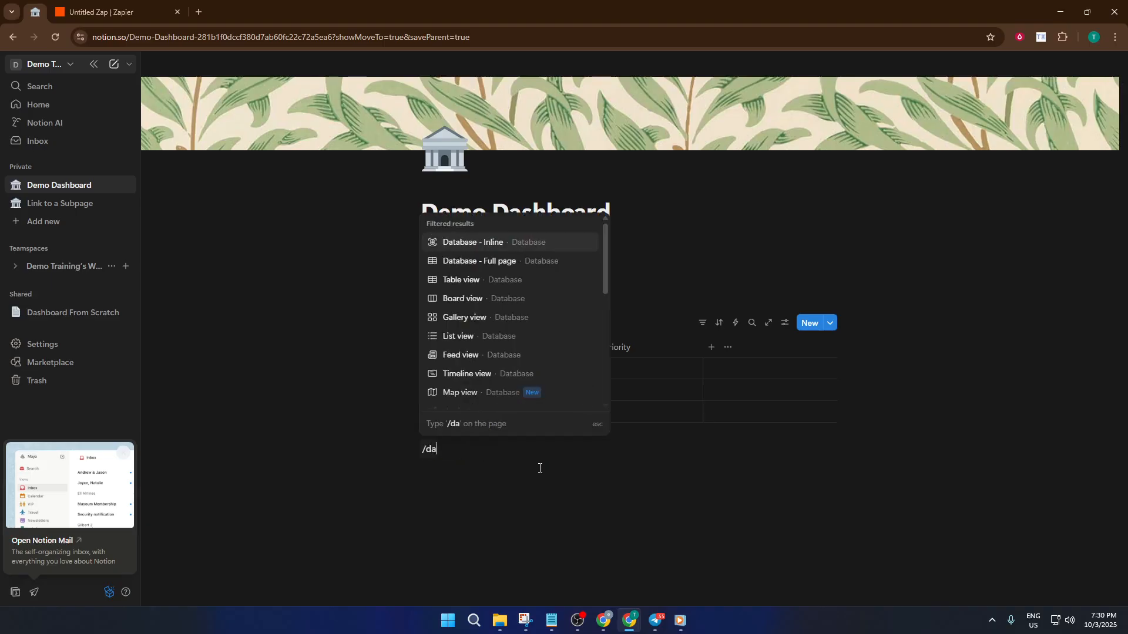
left_click(485, 243)
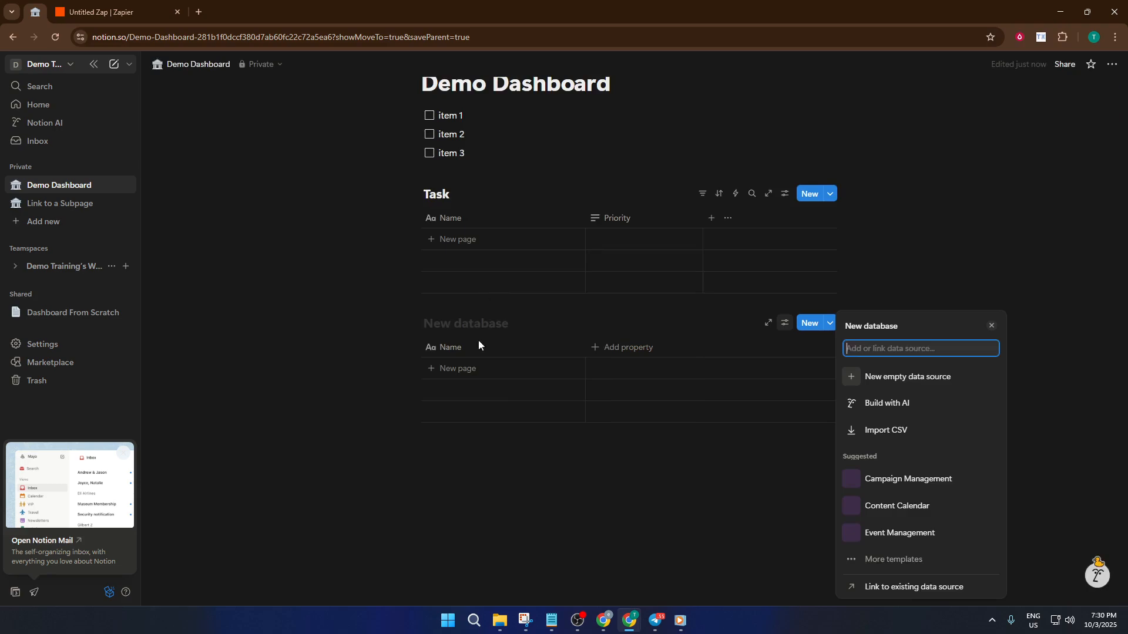
left_click(509, 327)
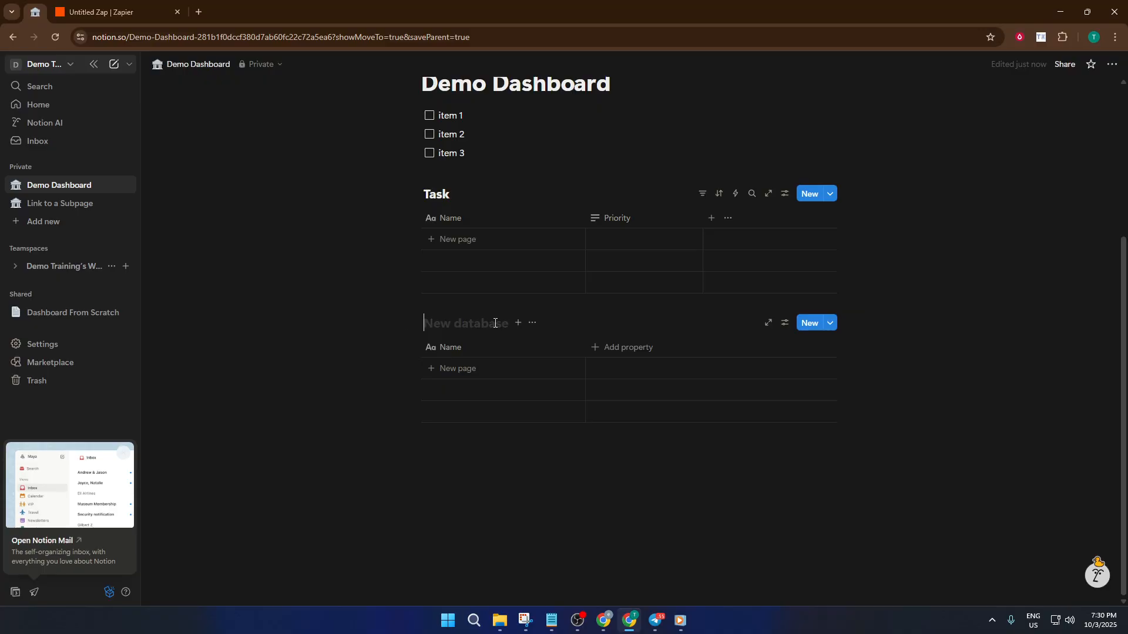
type("Progress")
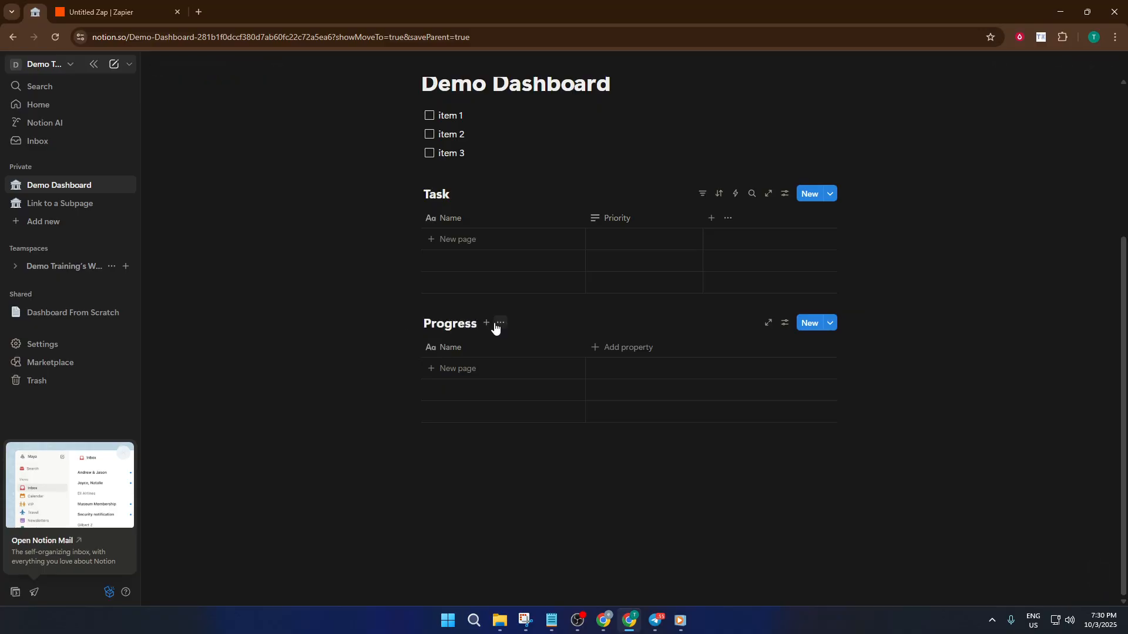
- Add a Number property to the Progress database, keeping its default name
left_click(646, 344)
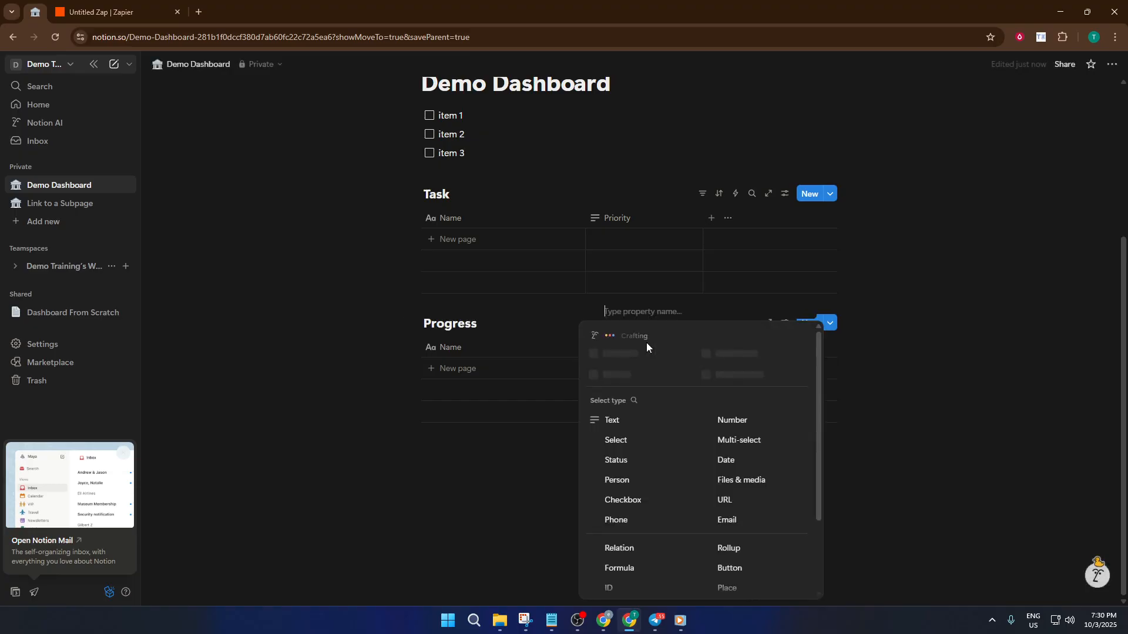
left_click(750, 430)
left_click(642, 376)
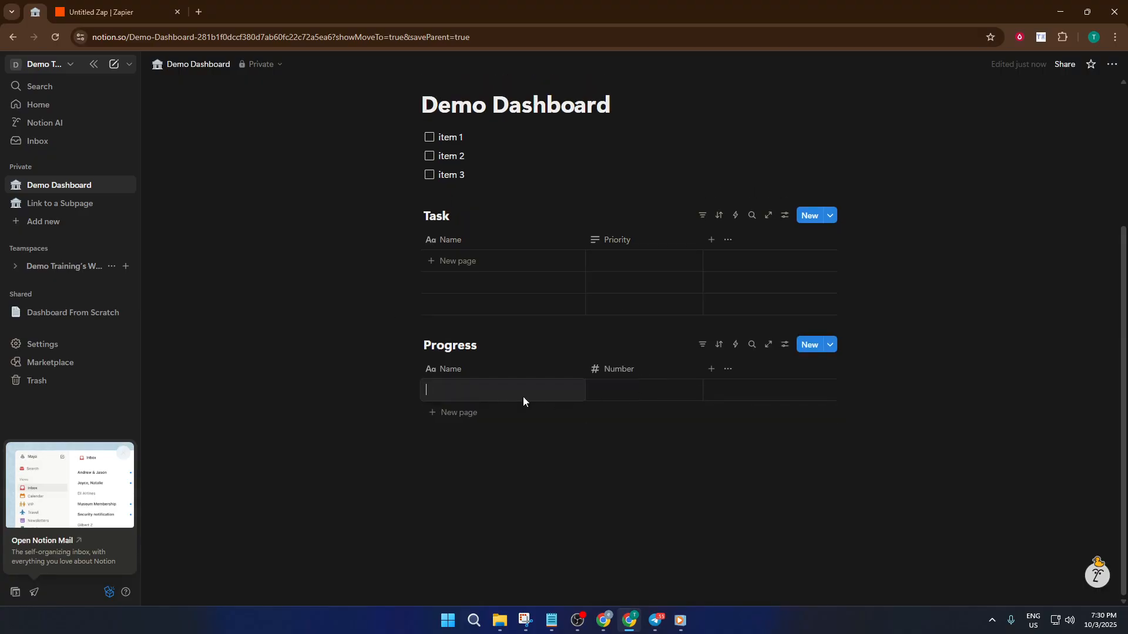
- Add two entries named "item 1" and "item 2" to the Progress database
type("item 1")
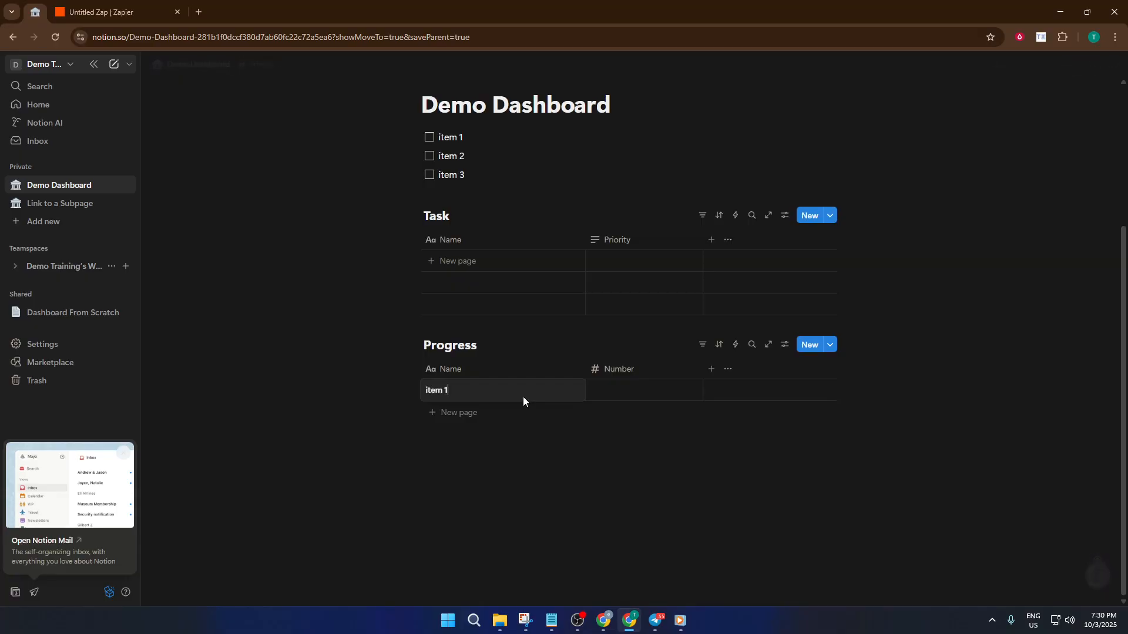
key("Escape")
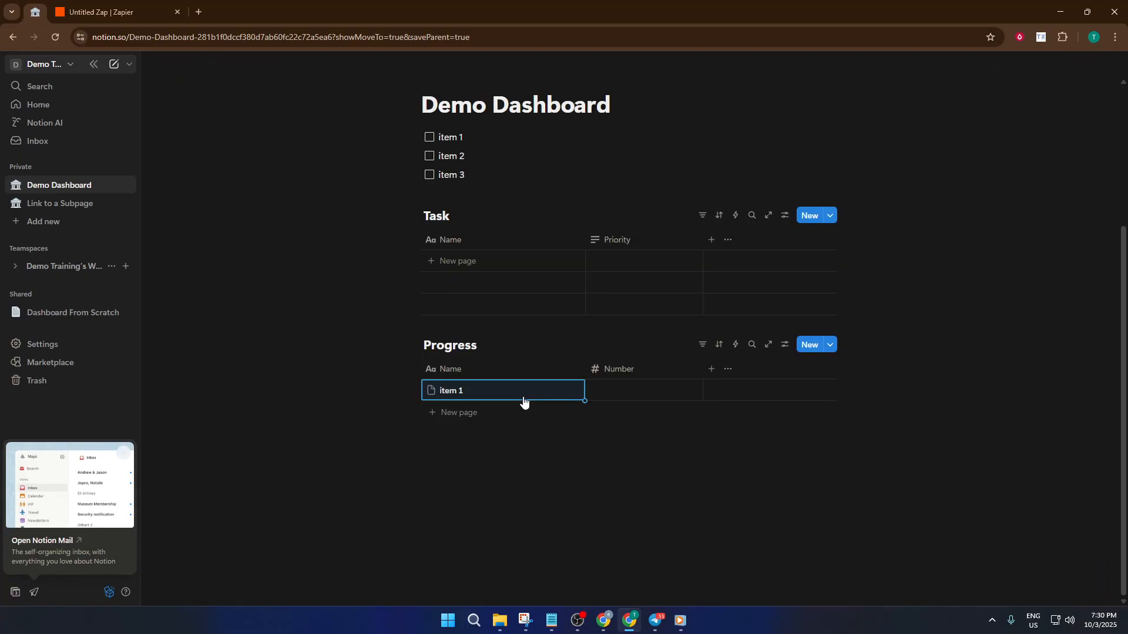
left_click(480, 413)
type("i")
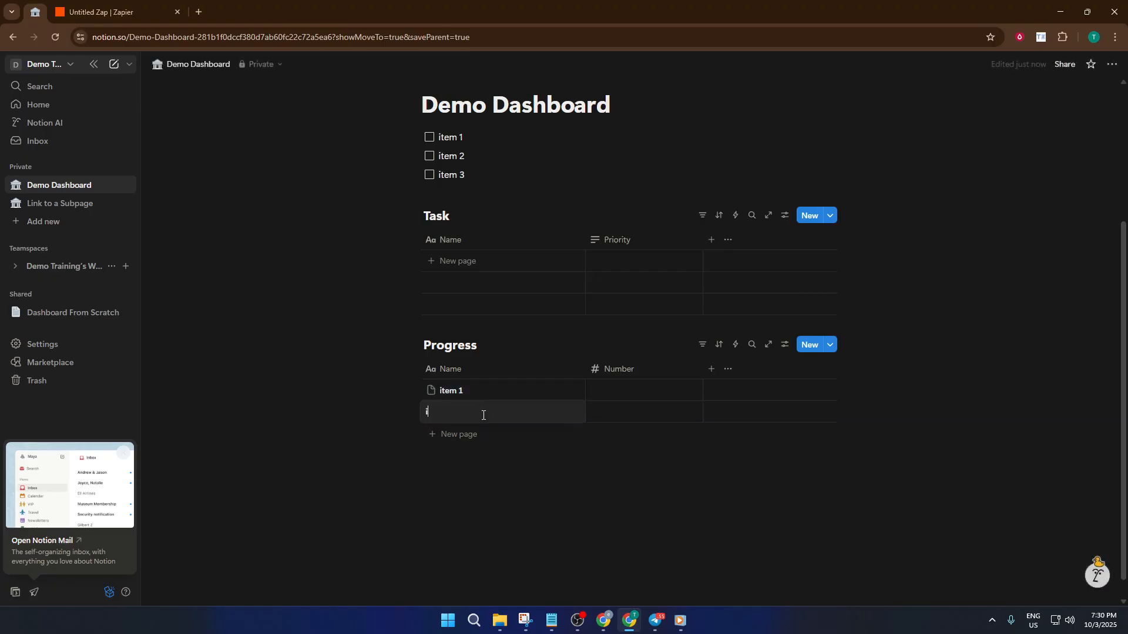
type("tem 2")
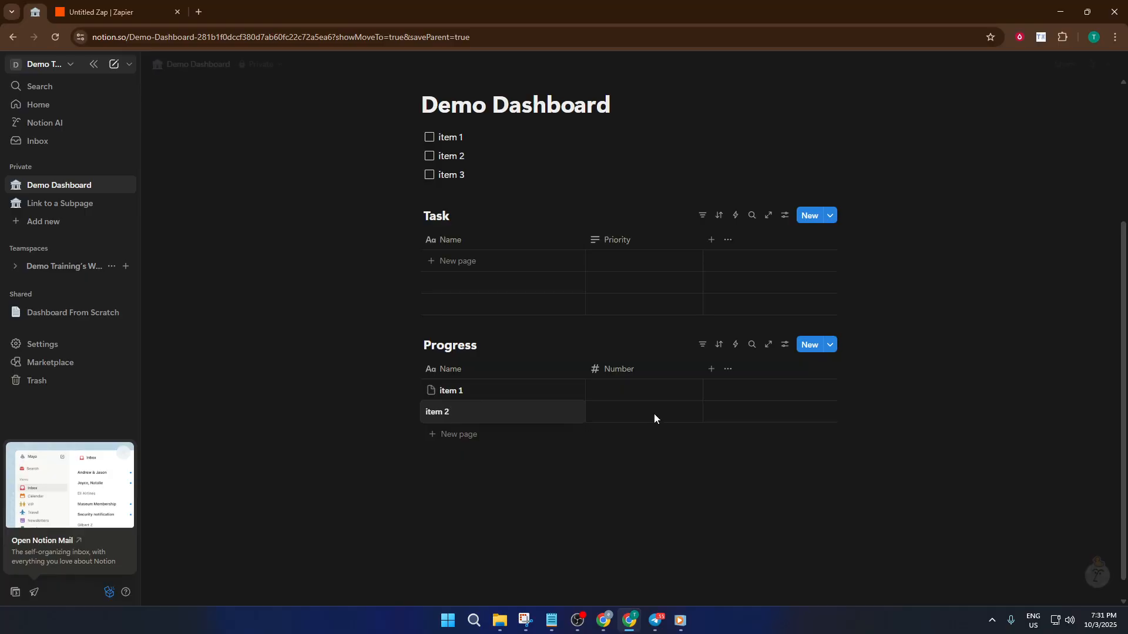
key("Escape")
- Set the Number value of item 1 to 5 in the Progress database and open item 2's Number value for editing
left_click(652, 393)
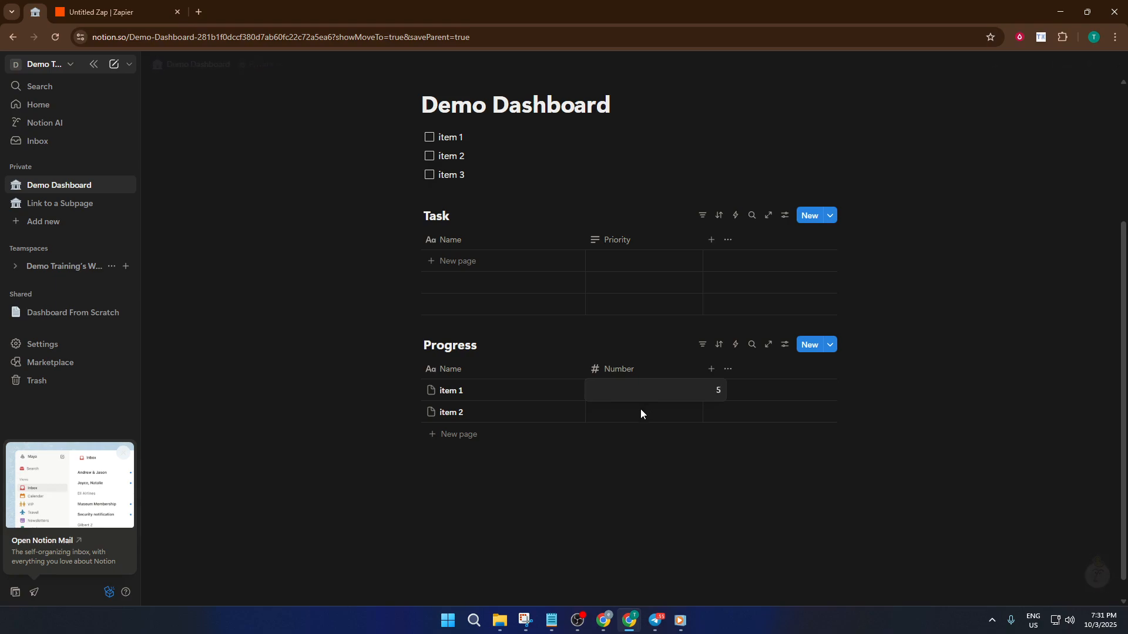
type("5")
key("Return")
left_click(641, 413)
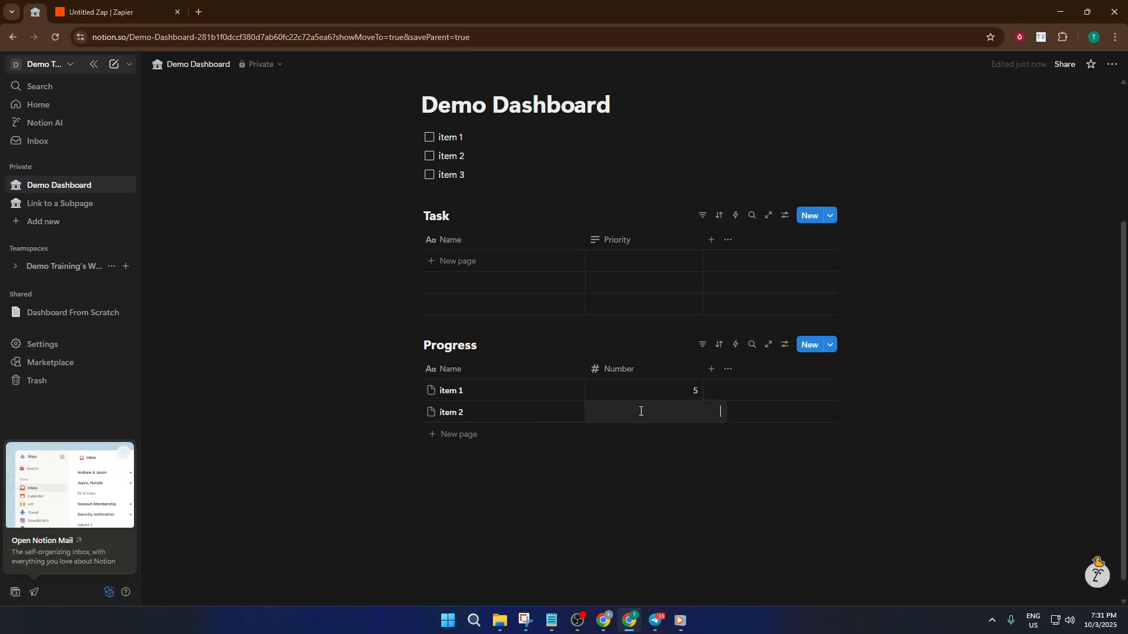